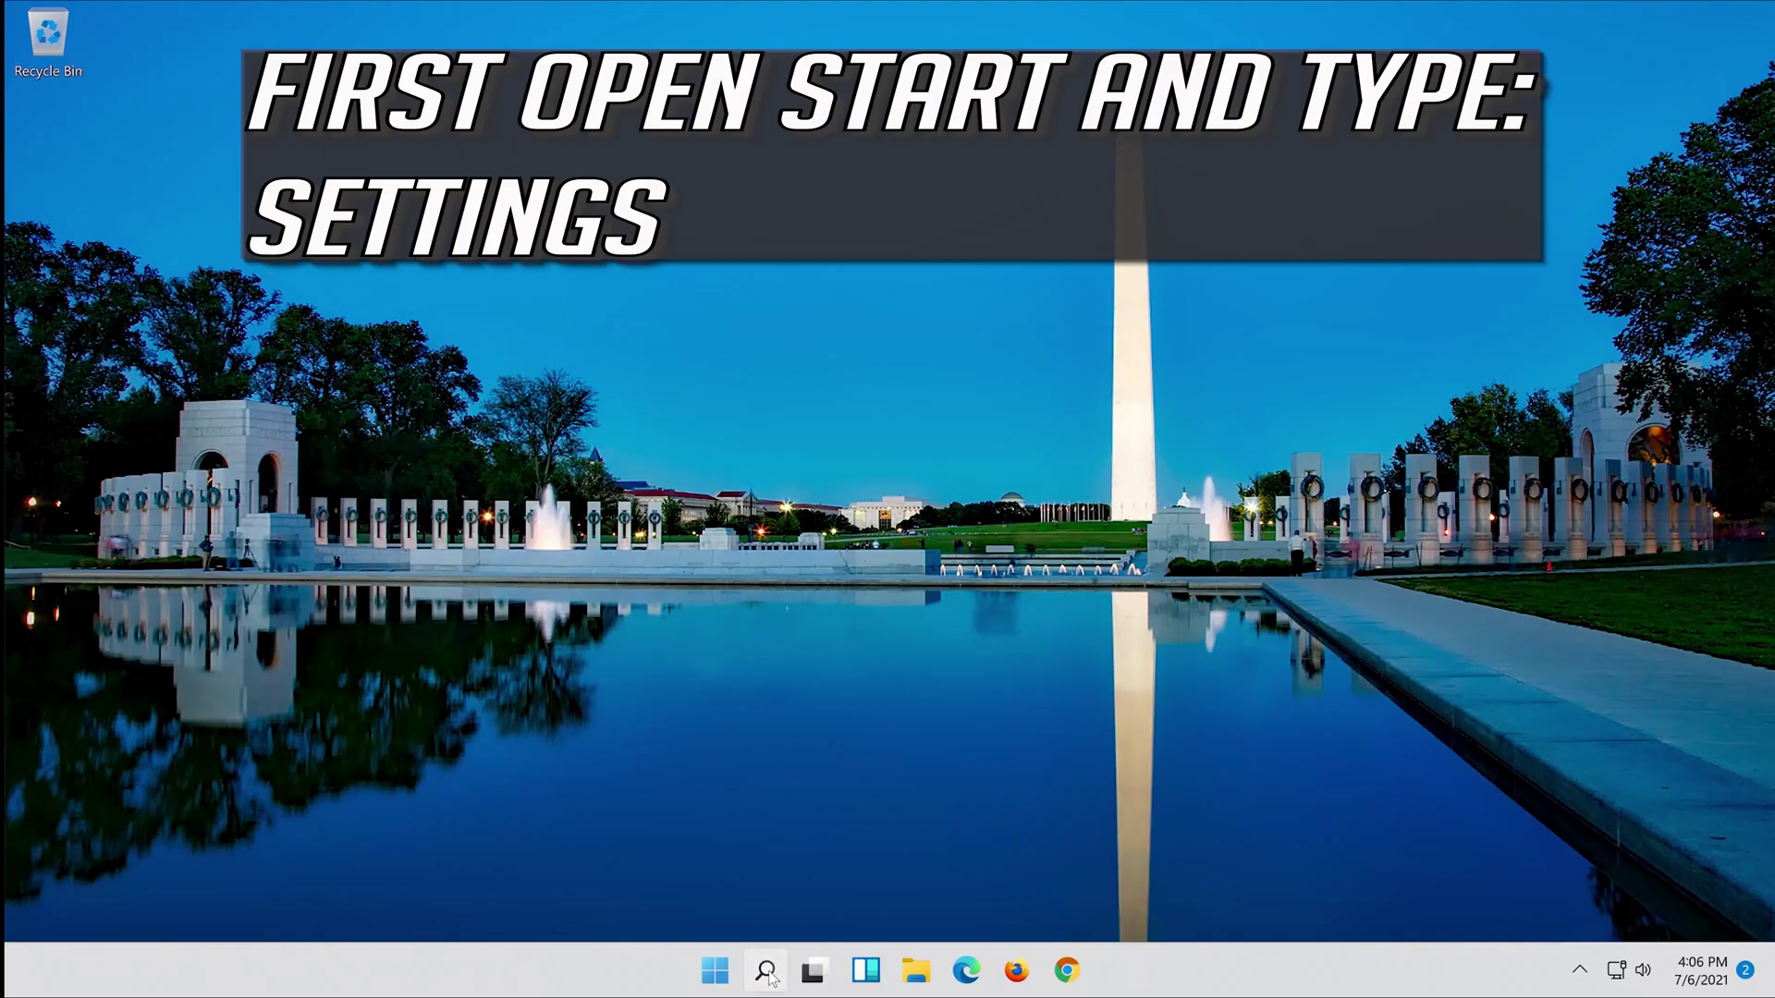
# Step: Search Windows for 'settings' and launch the Settings app from Best match
pyautogui.click(766, 972)
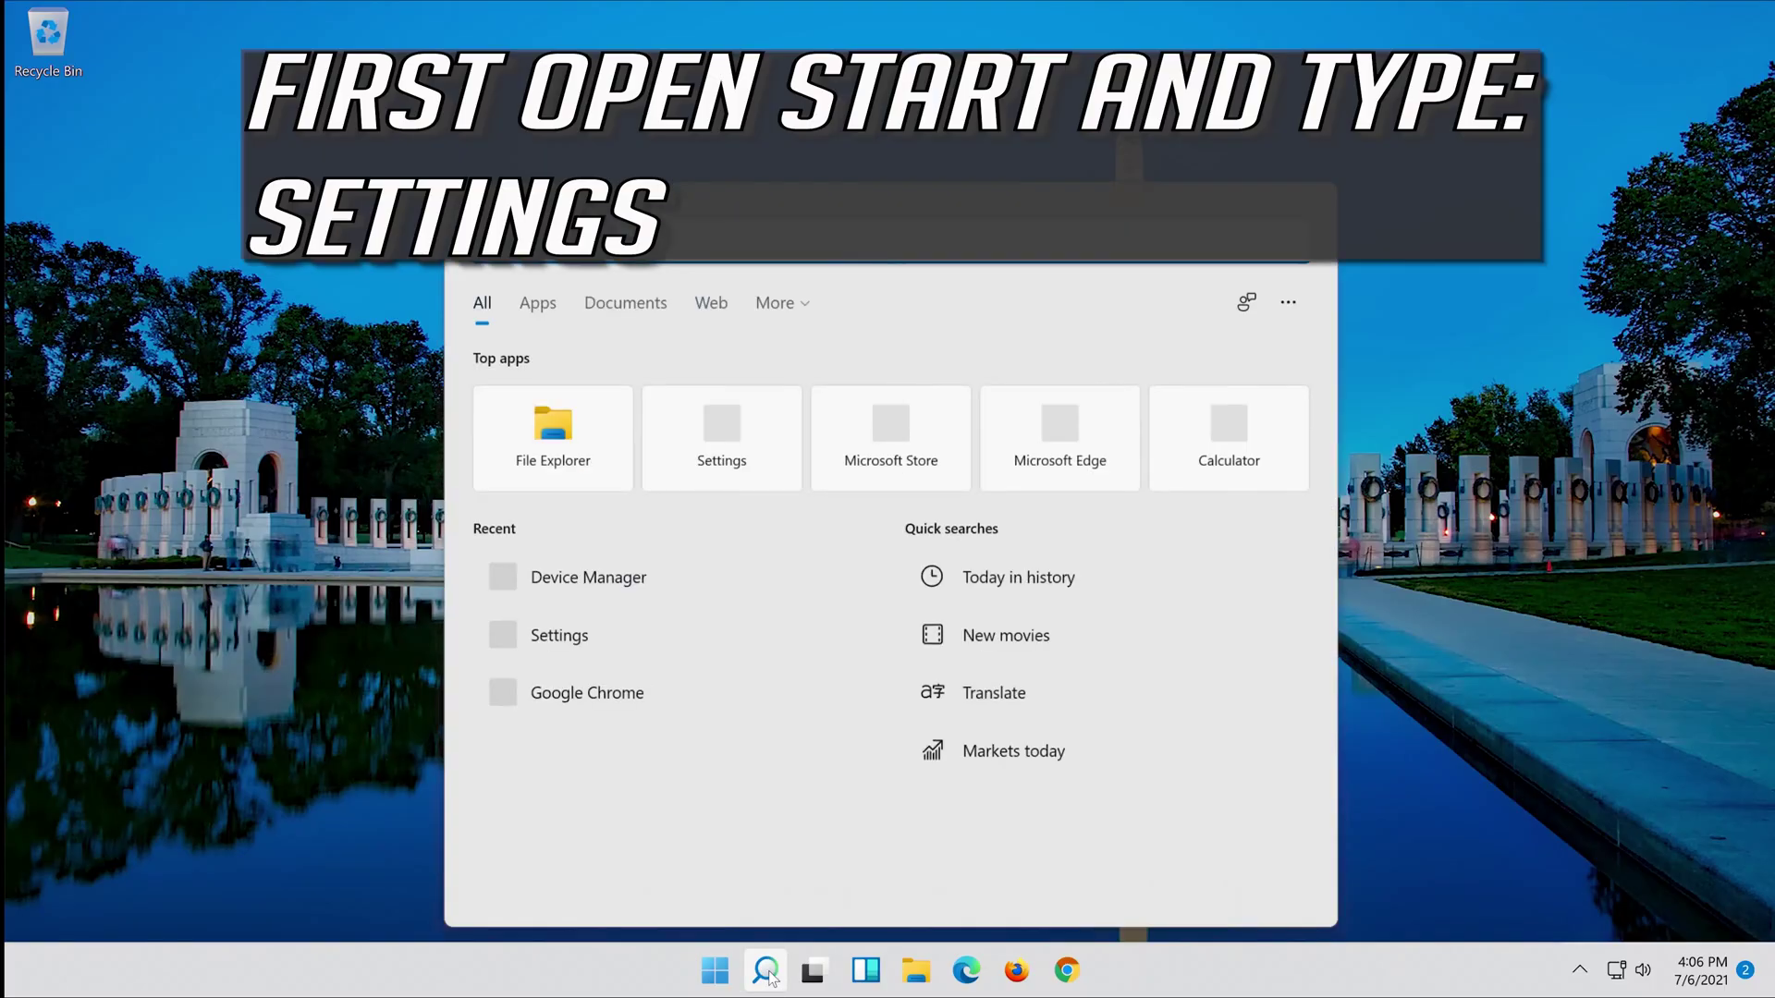
pyautogui.write('settings')
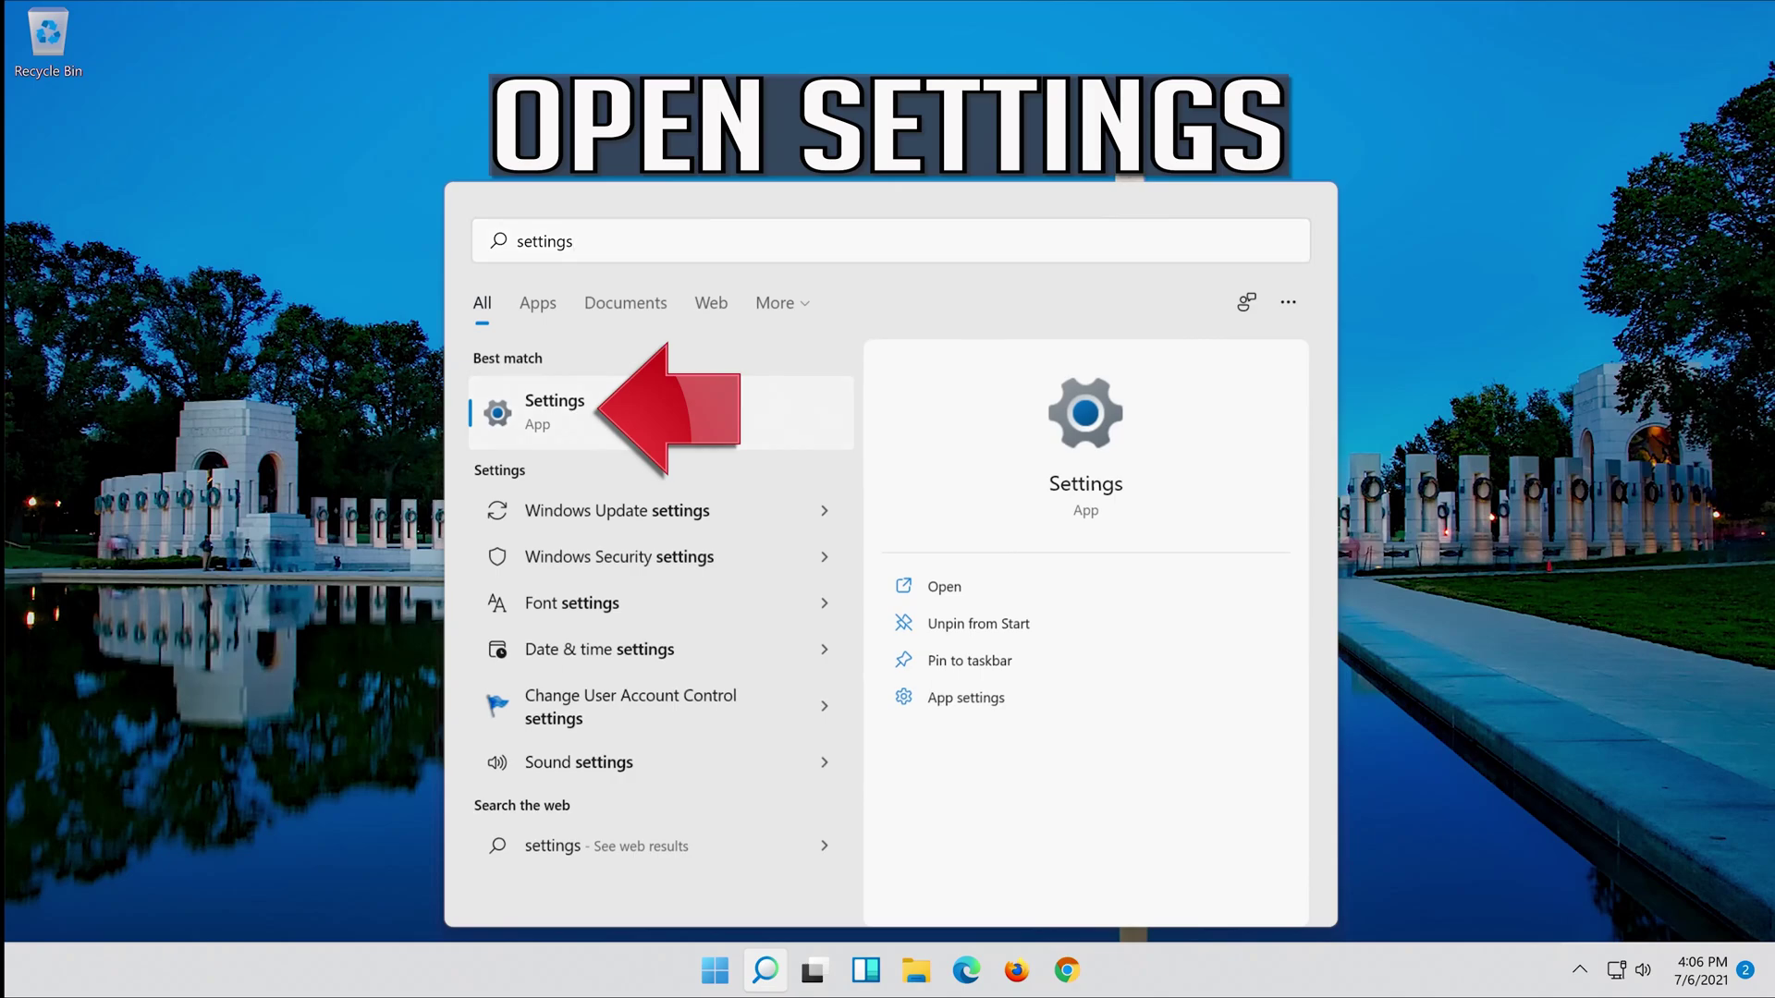
pyautogui.click(675, 424)
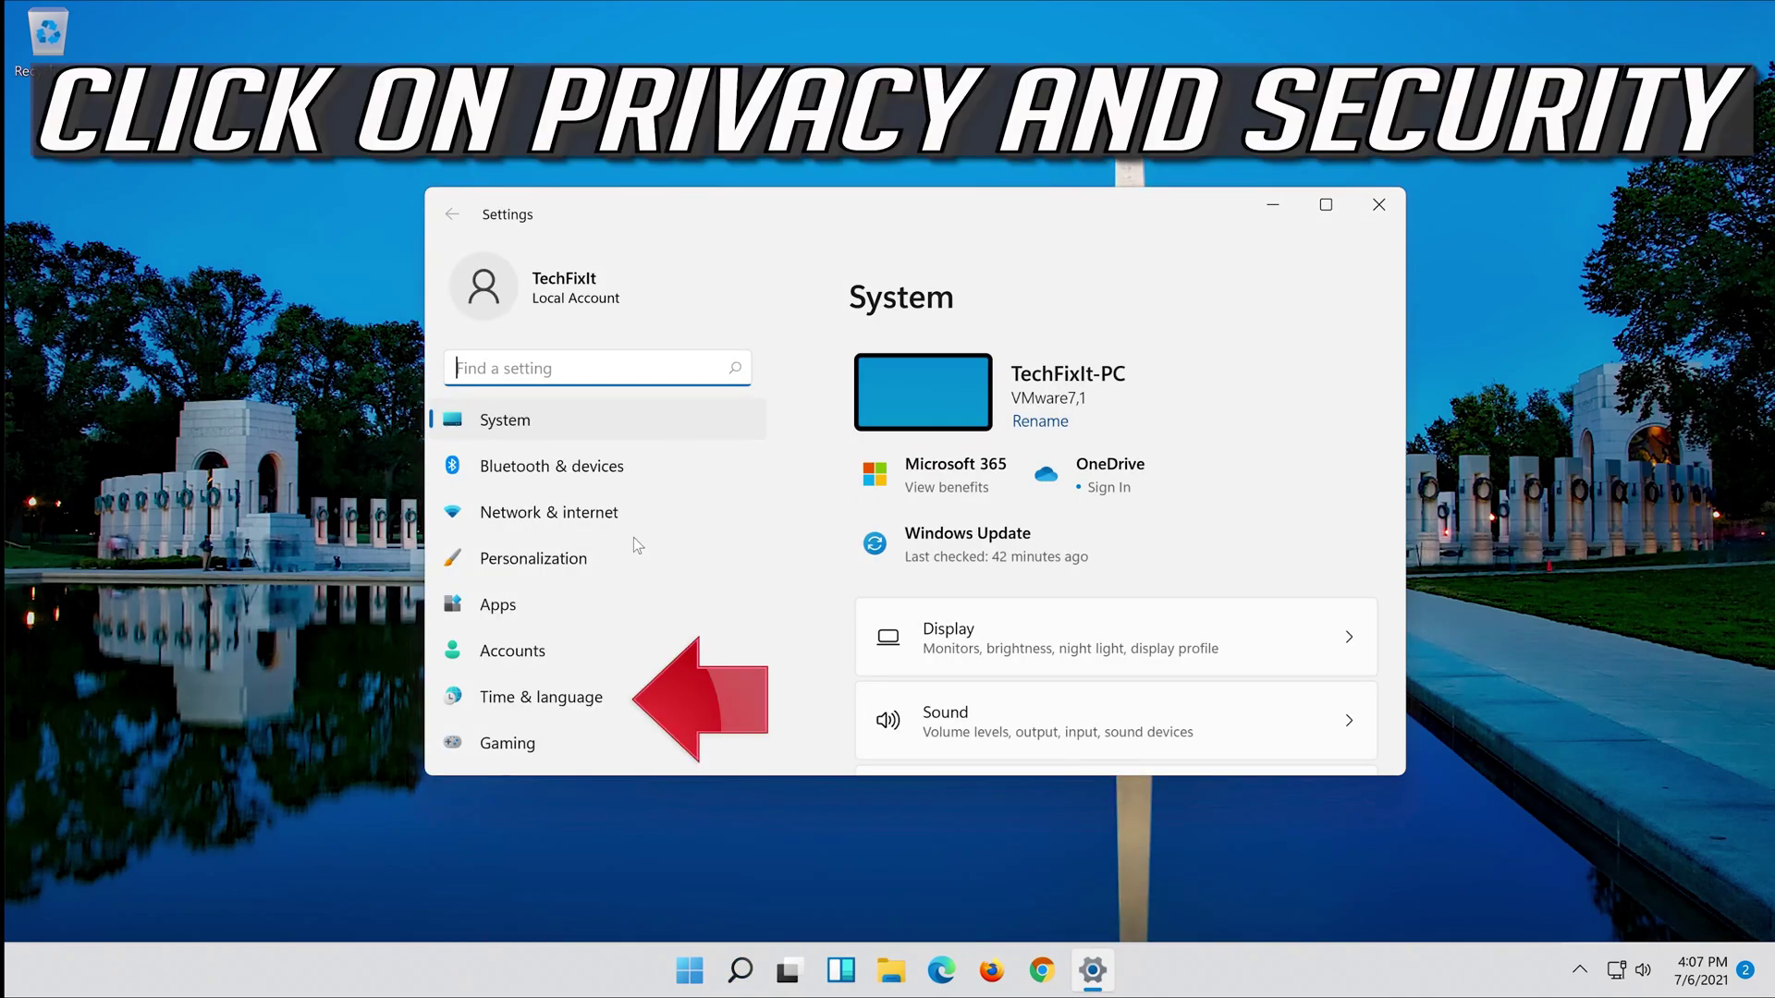
pyautogui.scroll(-2, 634, 542)
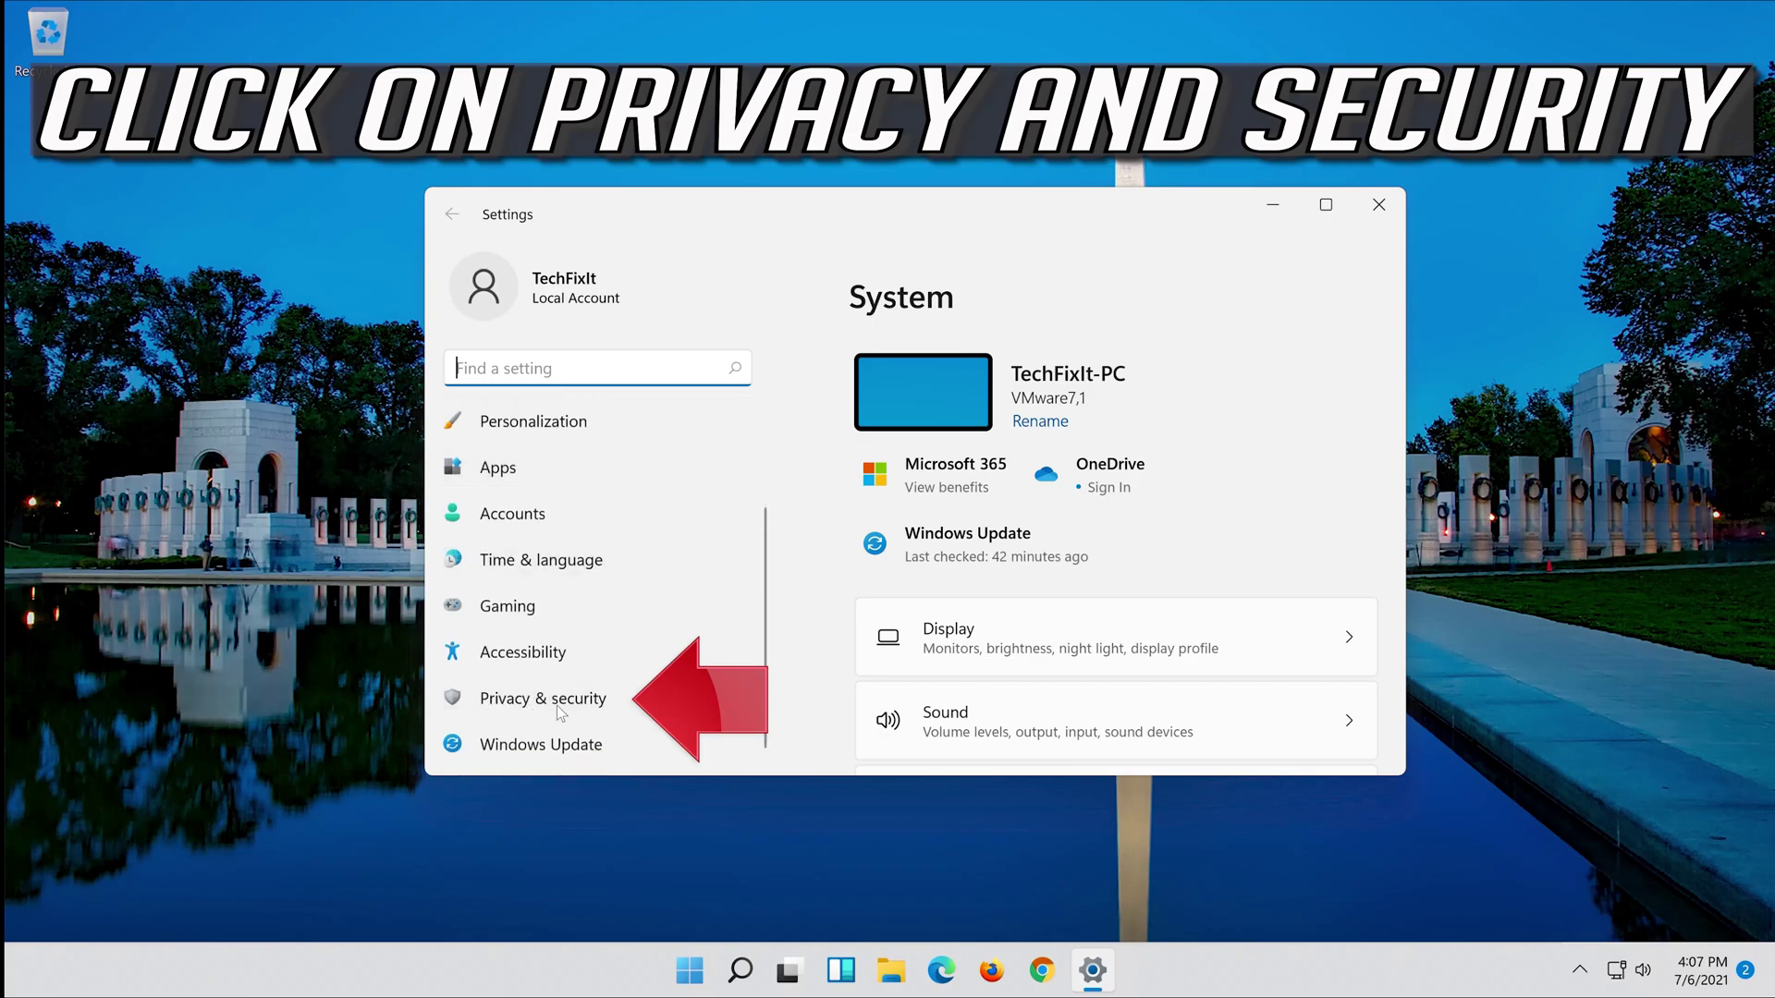
# Step: Go to Privacy & security in Settings to reach the Microphone permission entry
pyautogui.click(611, 701)
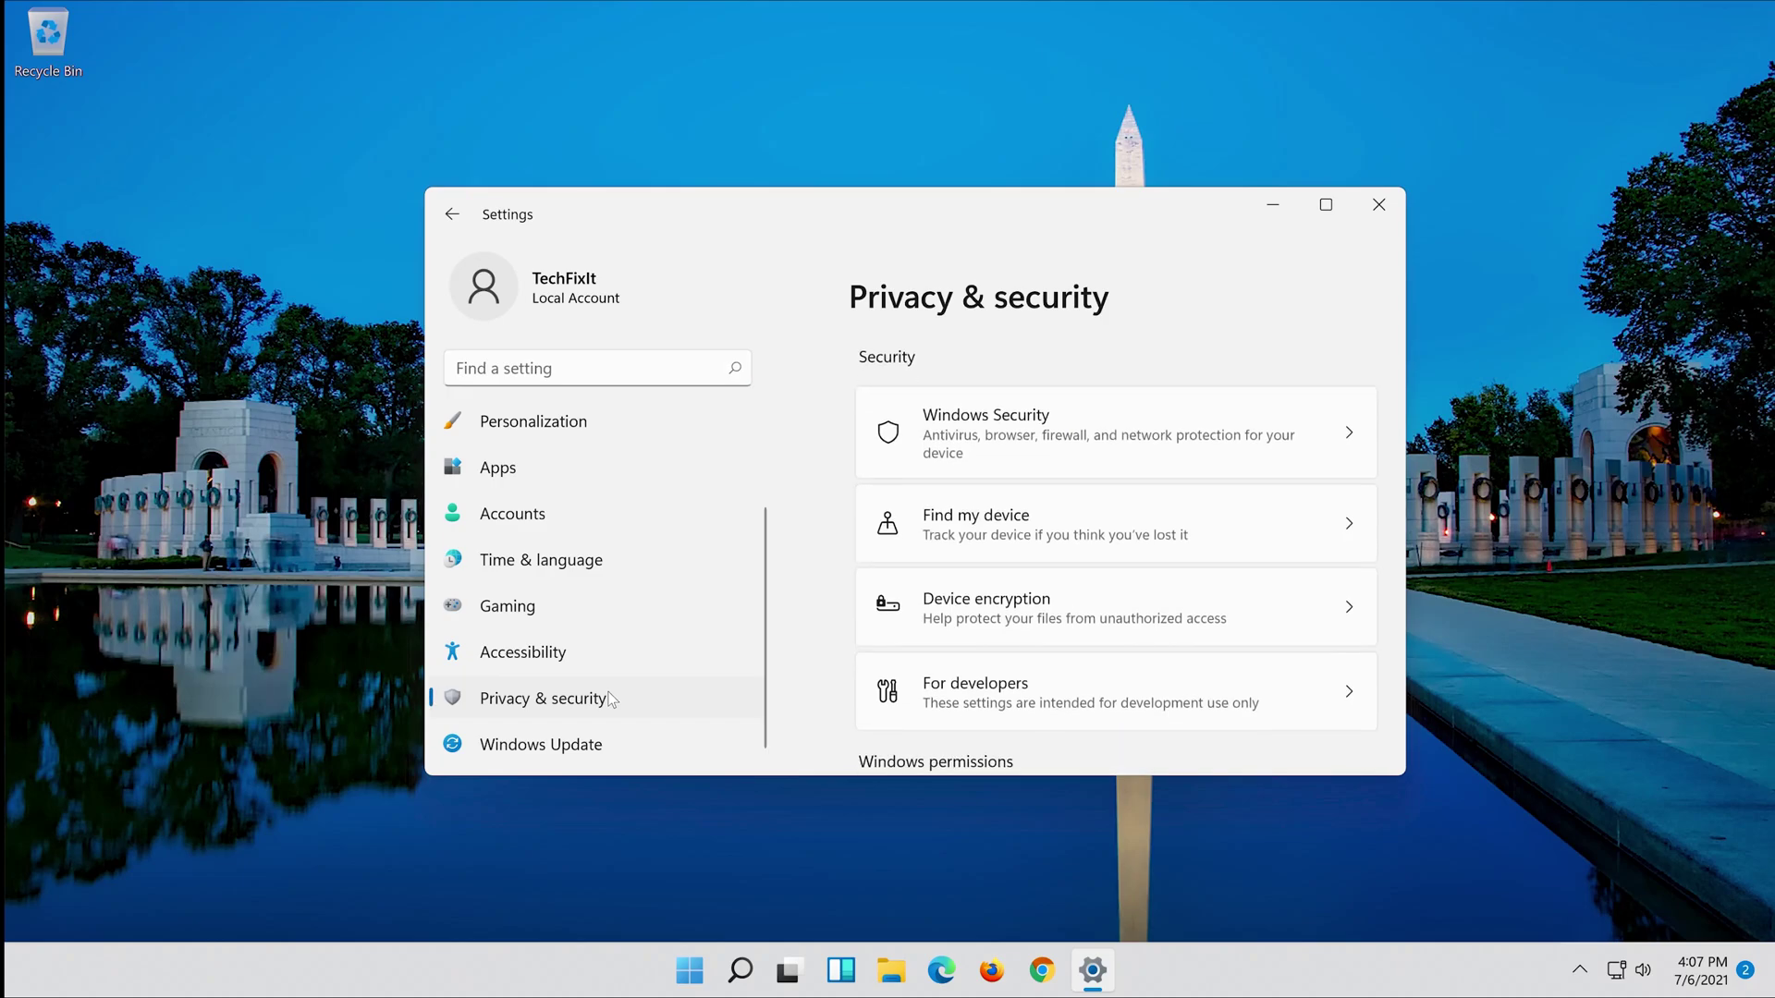
pyautogui.scroll(-2, 1073, 598)
pyautogui.scroll(-3, 1074, 598)
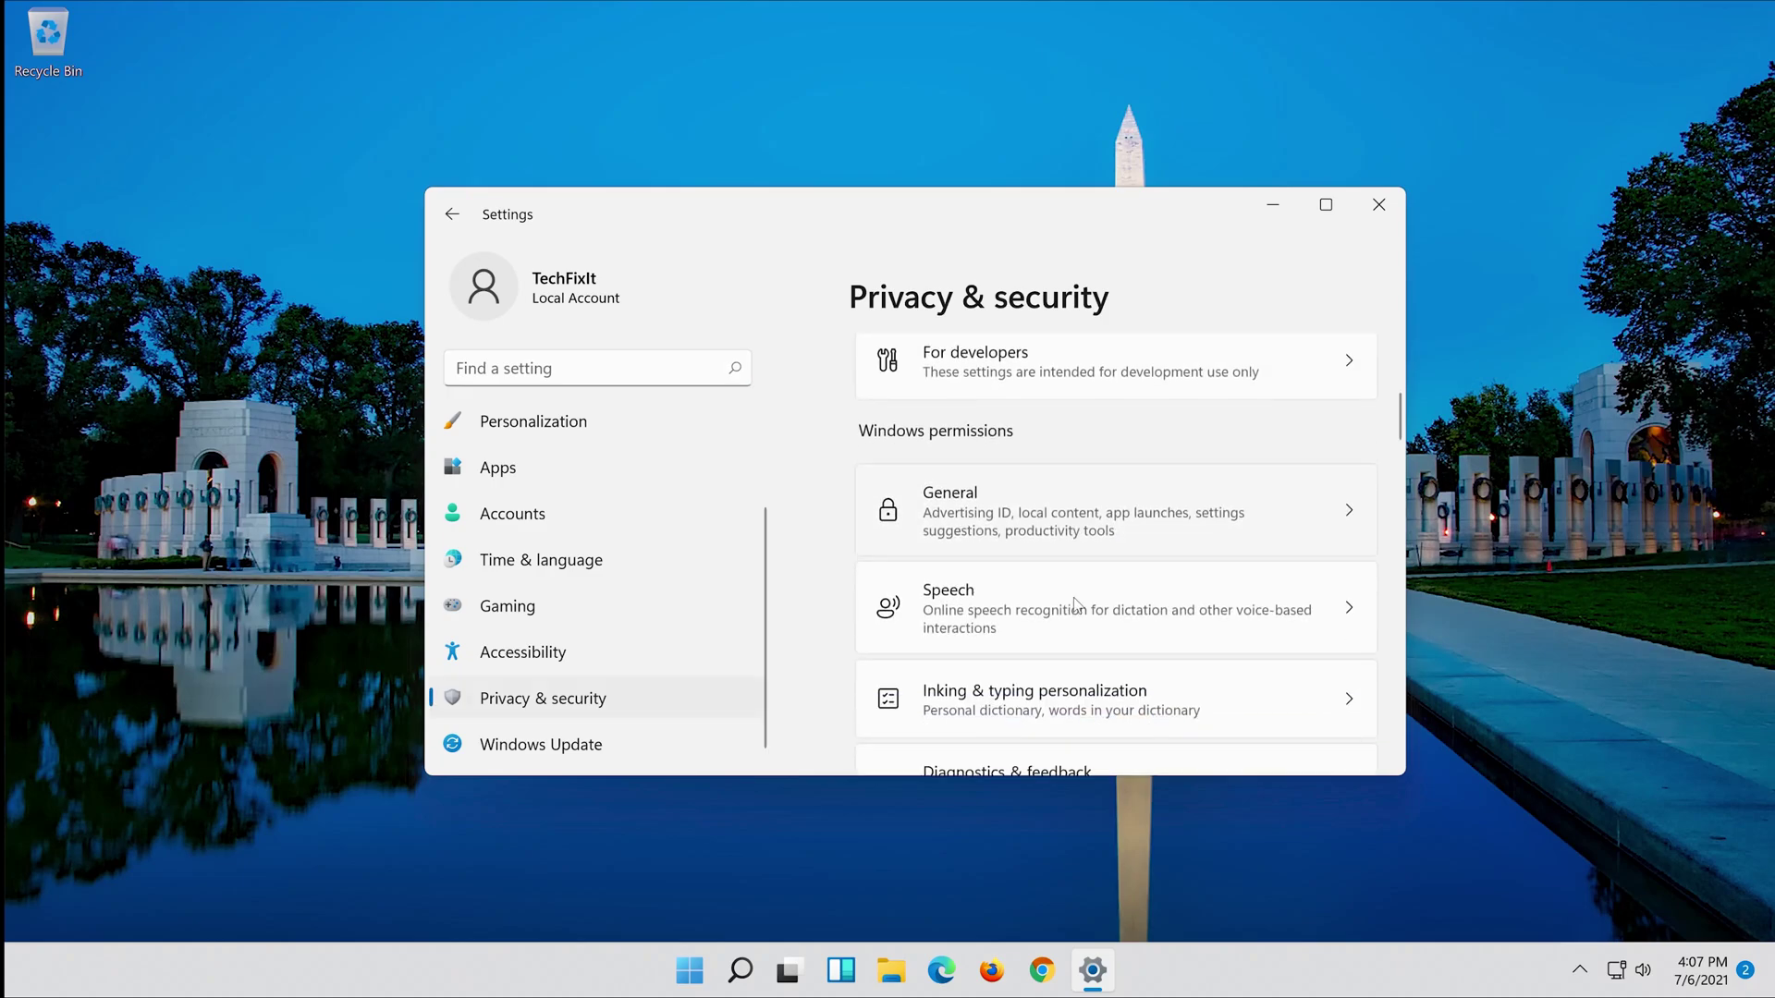
pyautogui.scroll(-4, 1073, 597)
pyautogui.scroll(-3, 1073, 598)
pyautogui.scroll(-2, 1073, 598)
pyautogui.scroll(-3, 1075, 598)
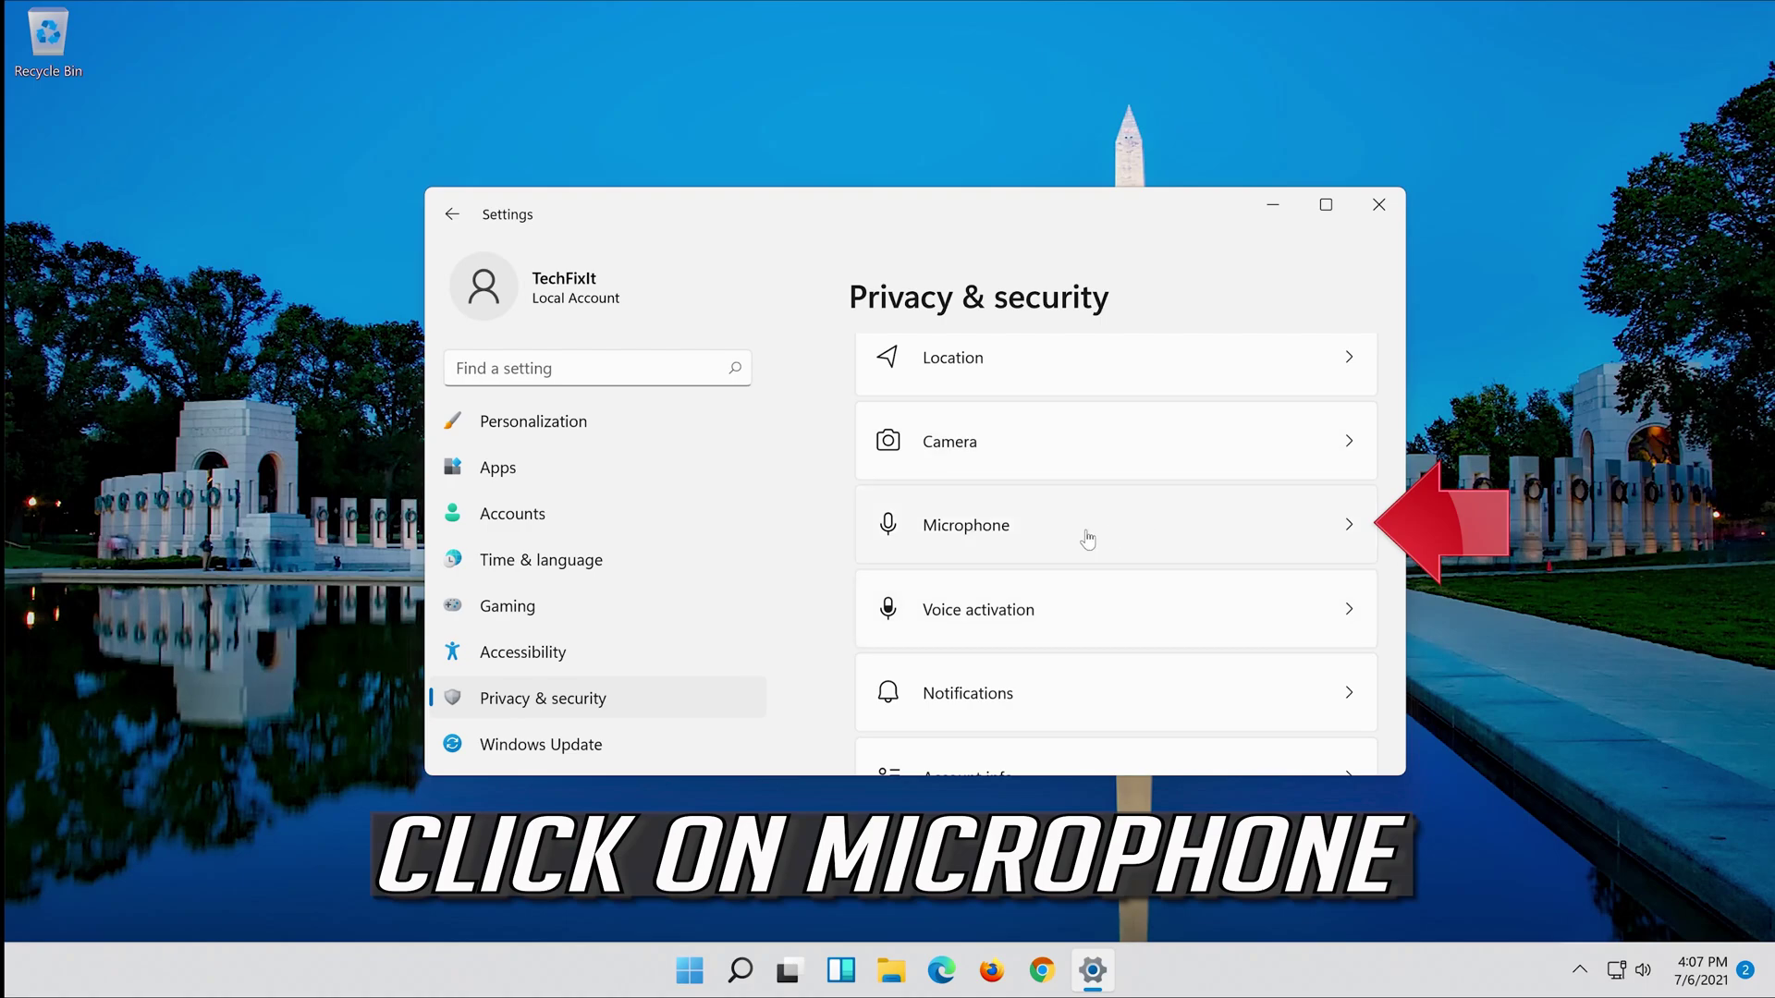
# Step: On the Microphone page, turn on Microphone access and 'Let apps access your microphone'
pyautogui.click(1145, 539)
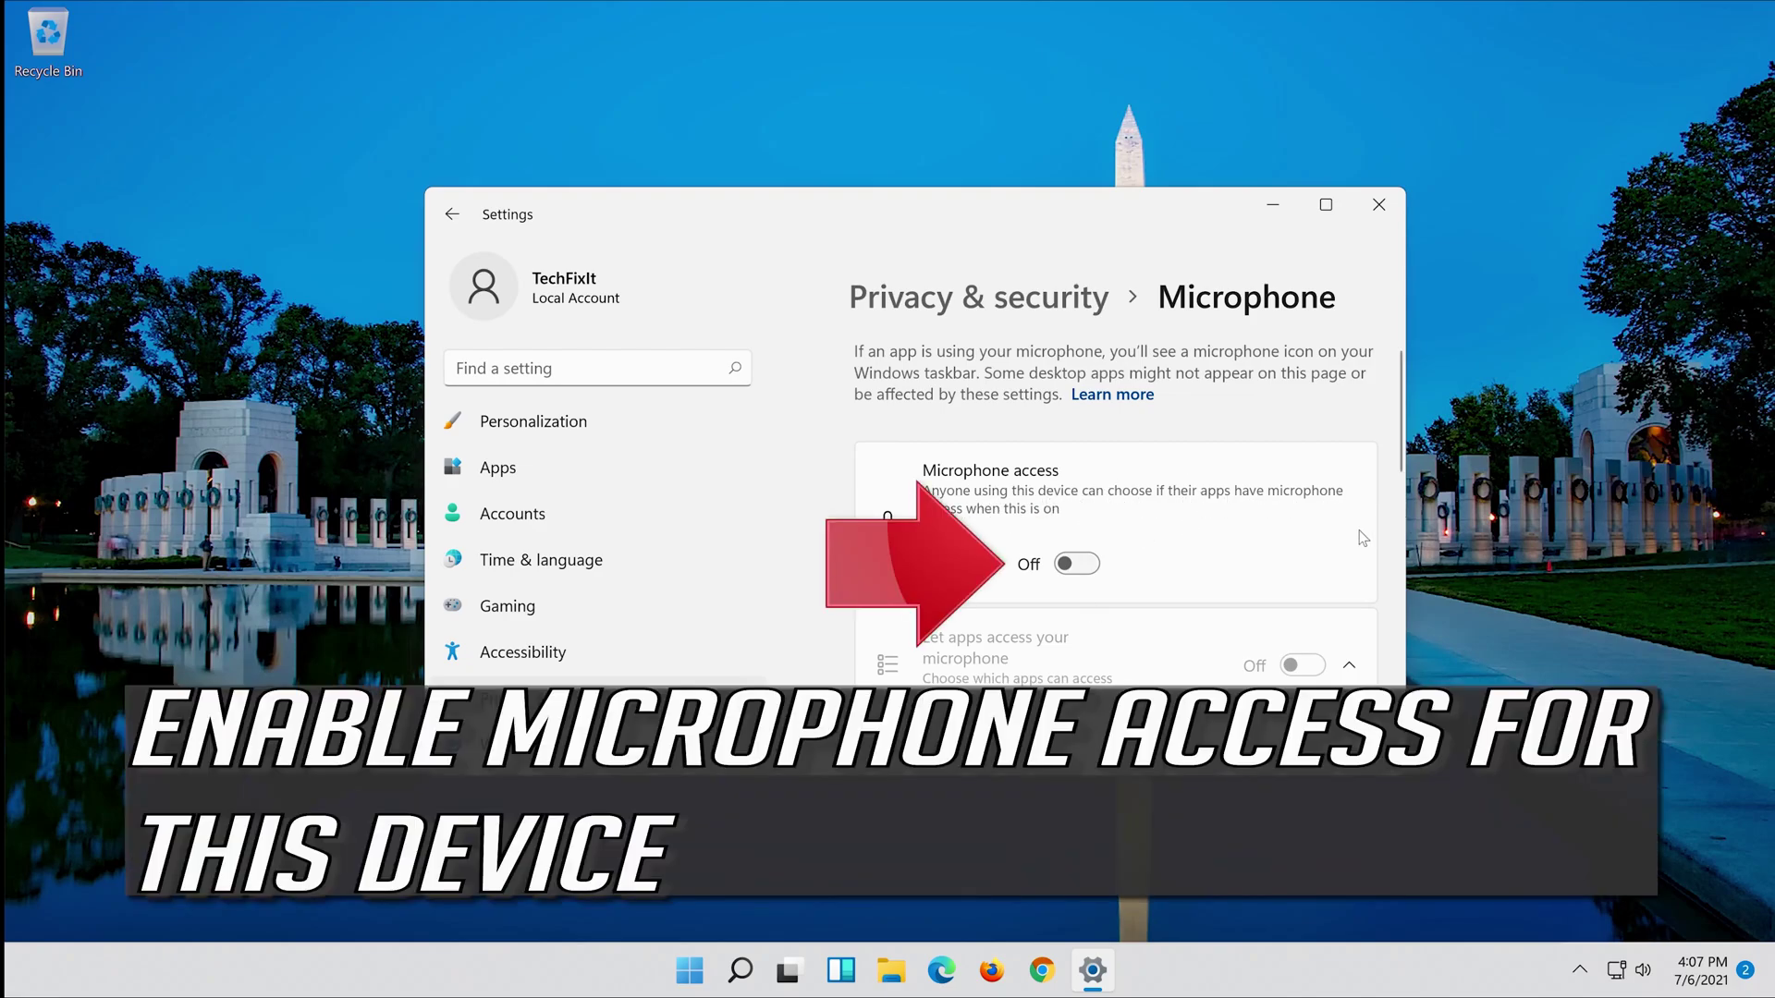
pyautogui.click(1090, 564)
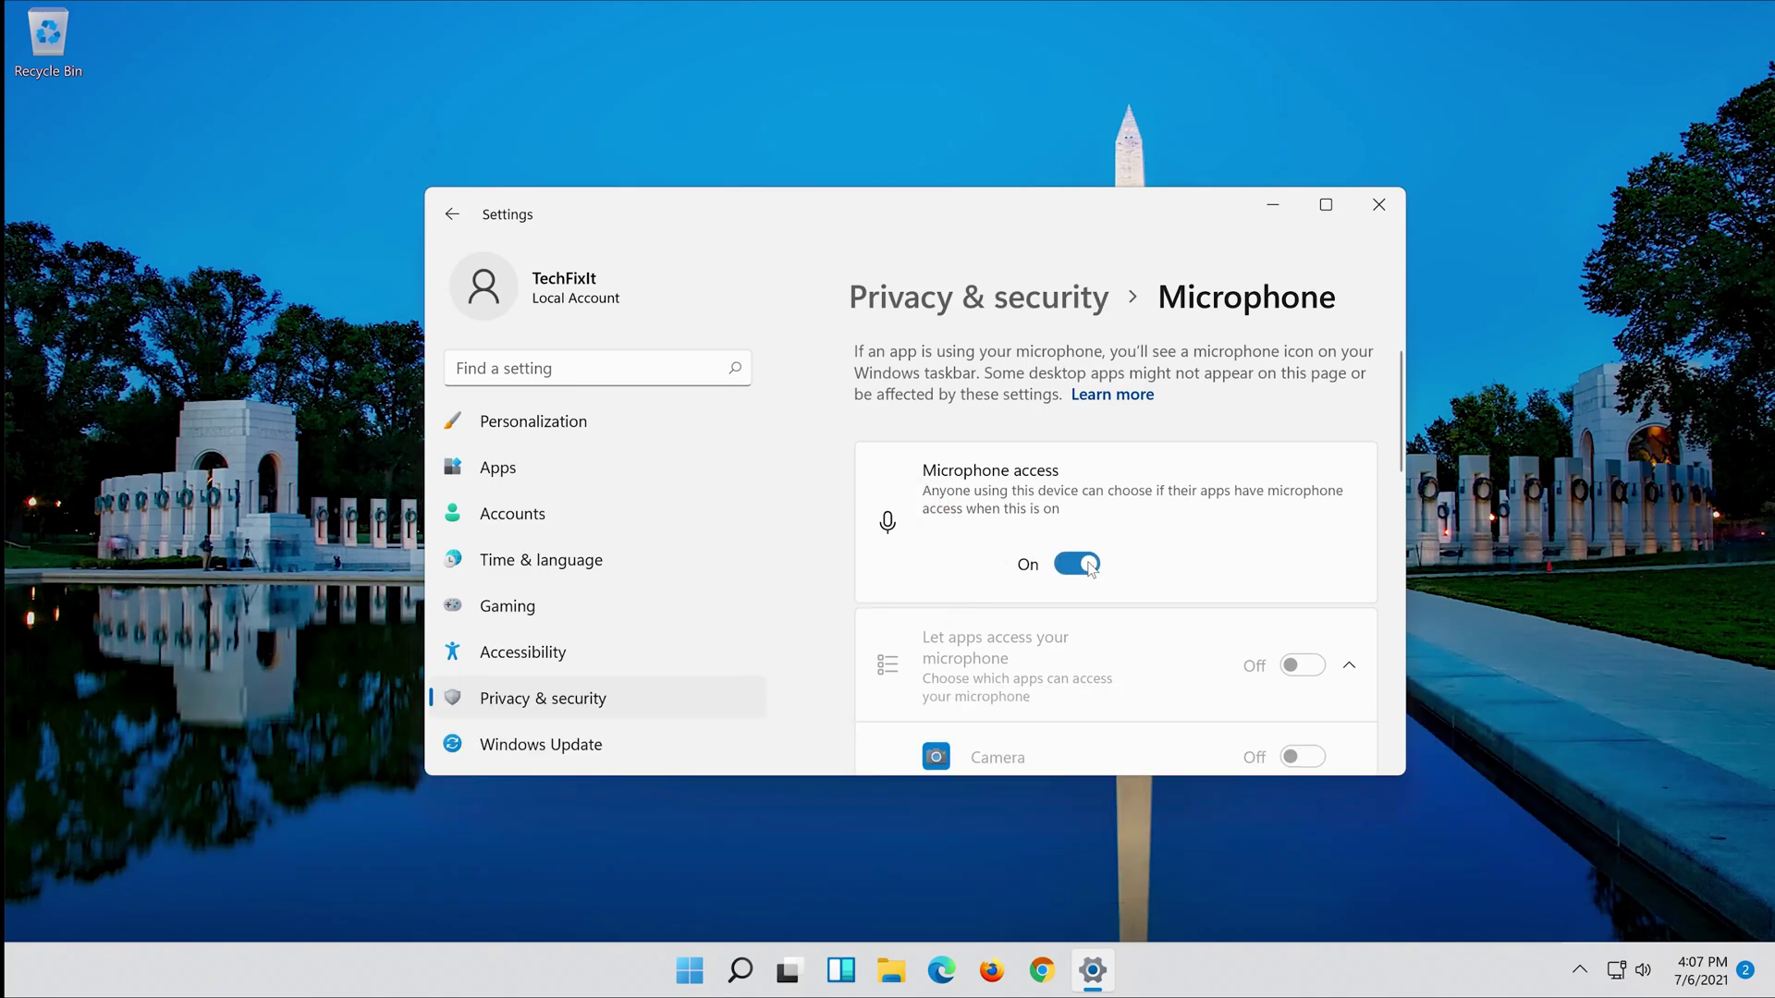
pyautogui.scroll(-2, 1233, 486)
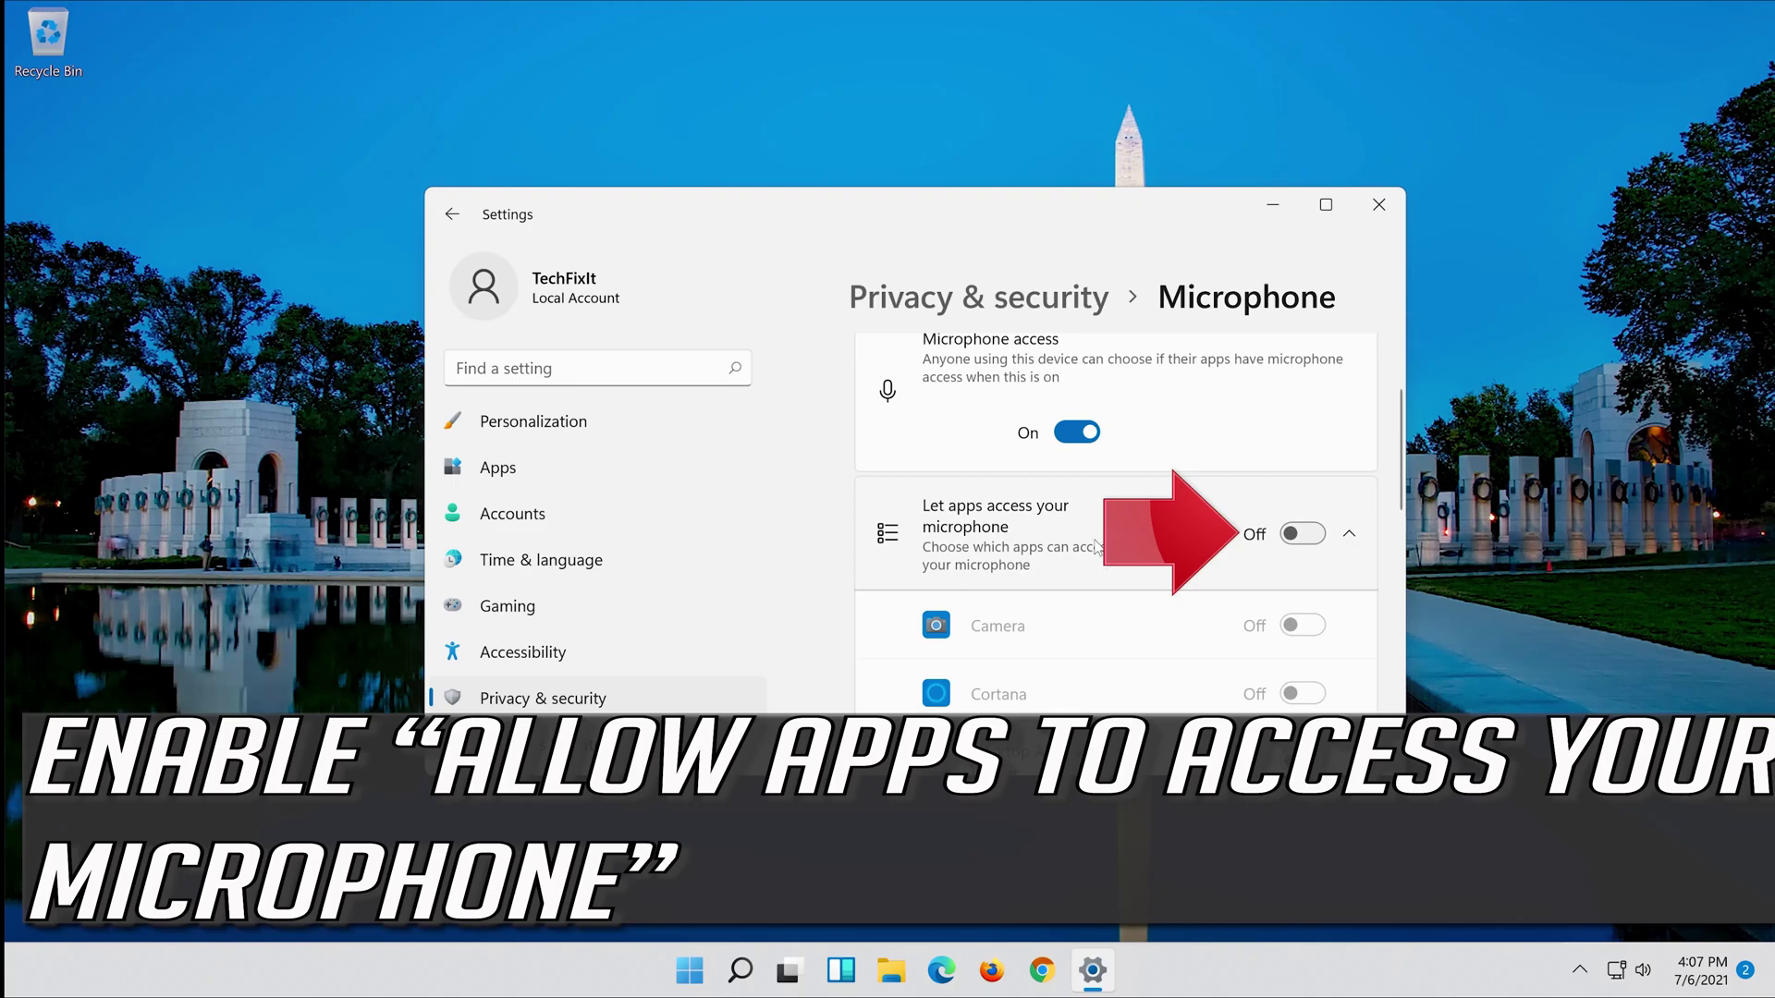
pyautogui.click(1316, 533)
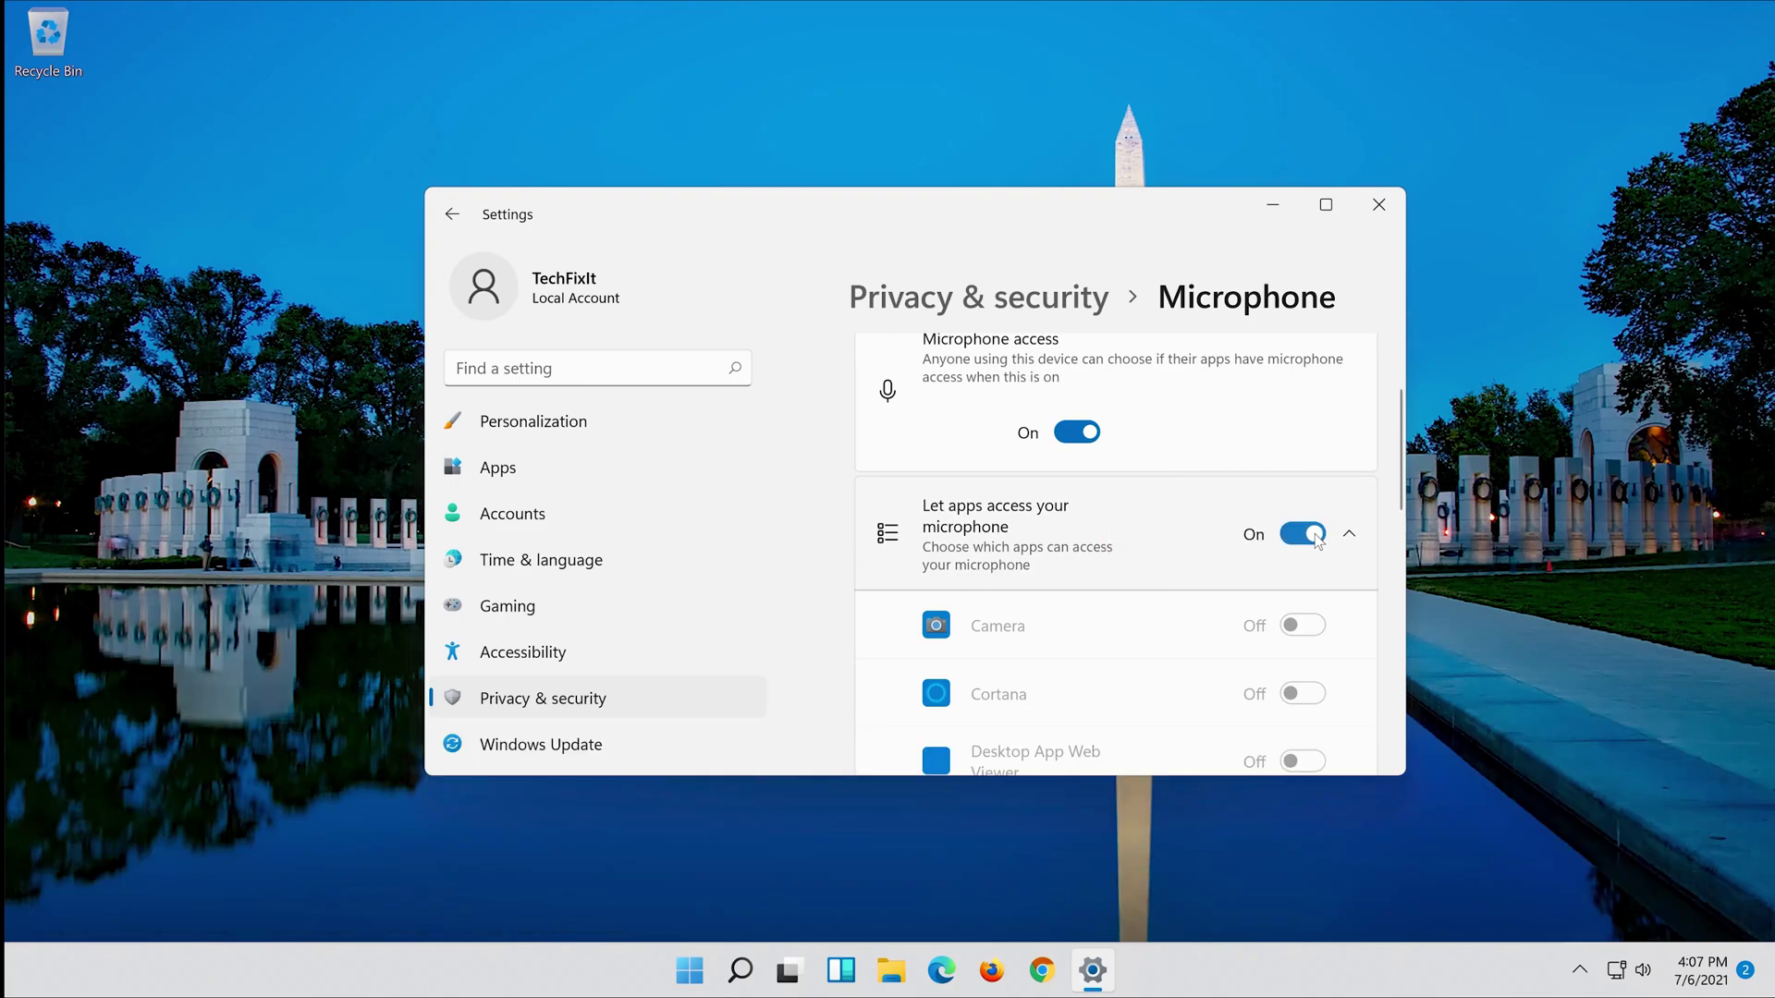
pyautogui.scroll(-1, 1324, 476)
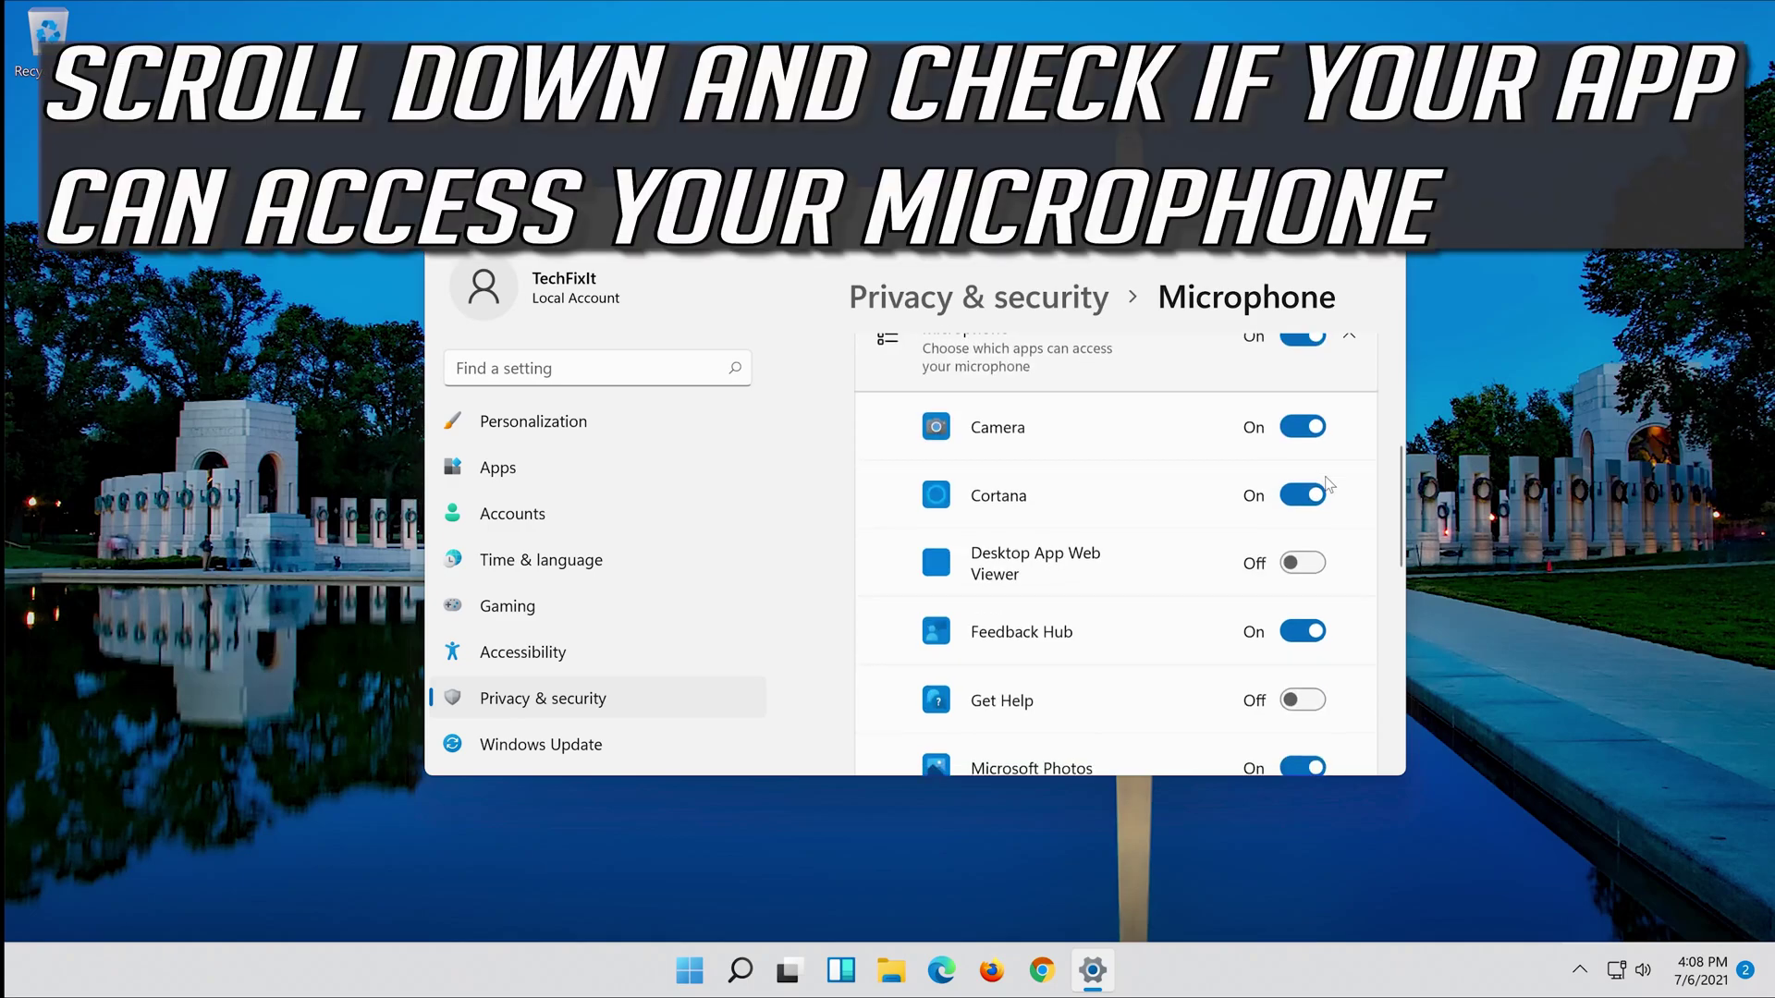
pyautogui.scroll(-2, 1084, 584)
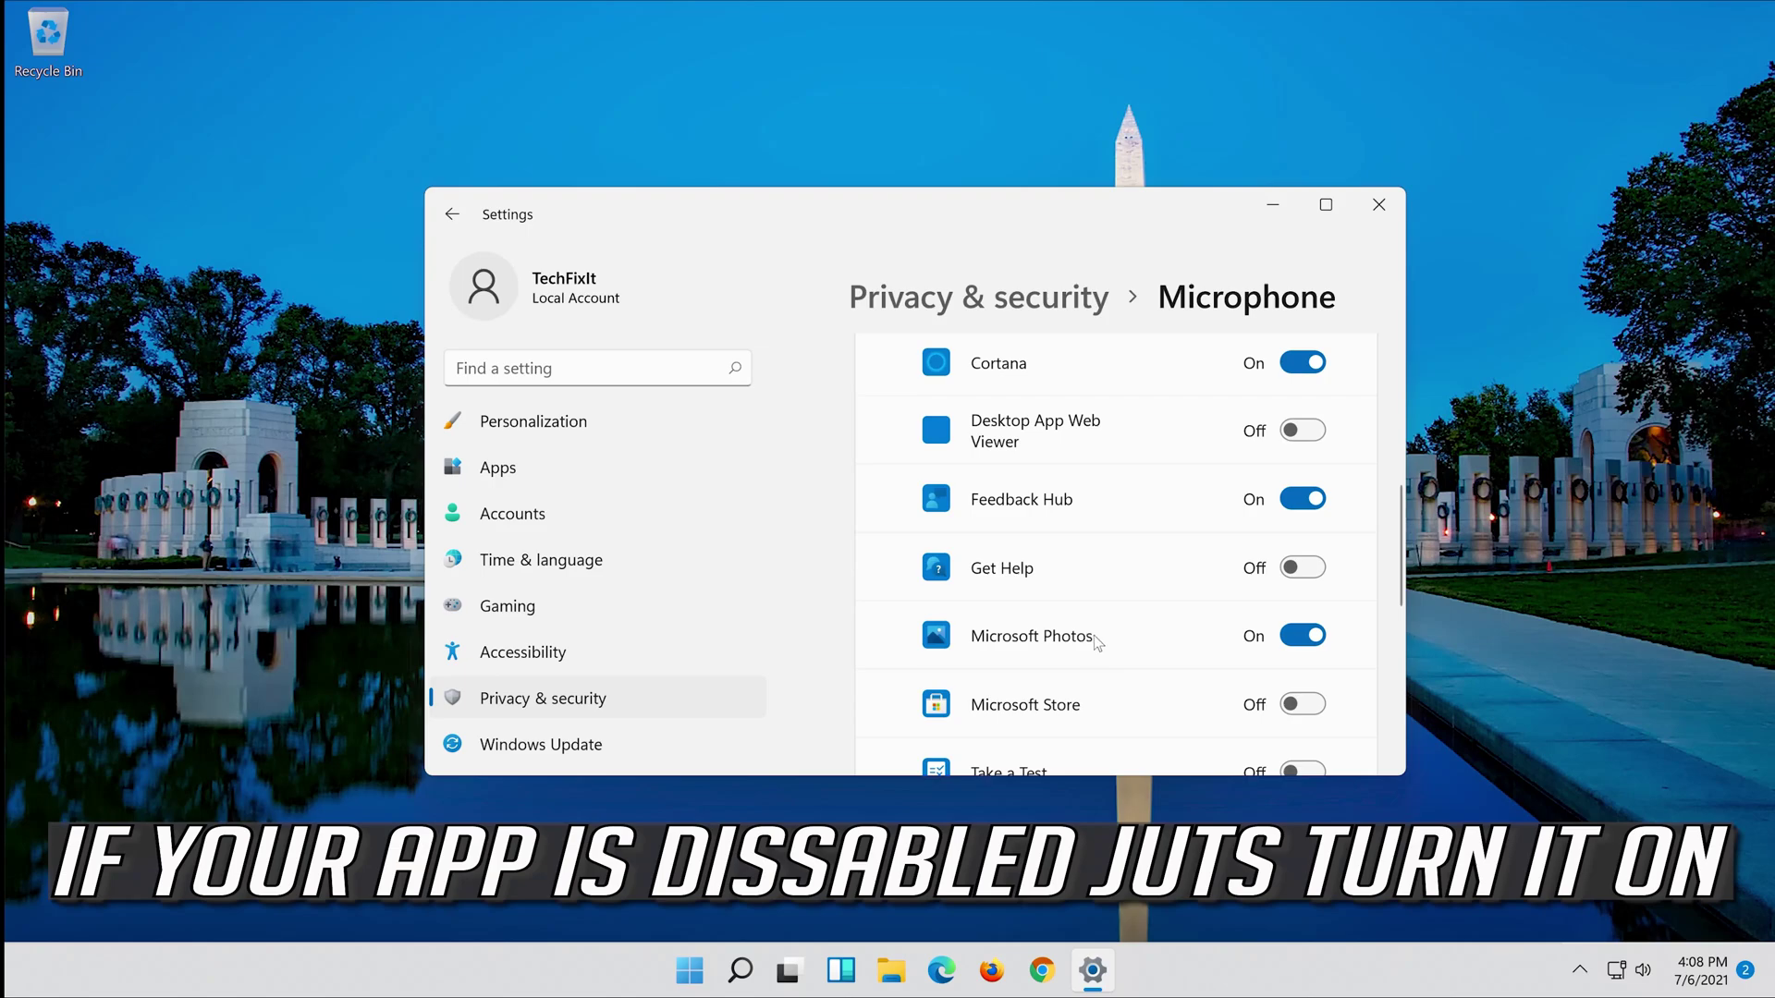
pyautogui.scroll(-2, 1228, 648)
pyautogui.scroll(-3, 1228, 647)
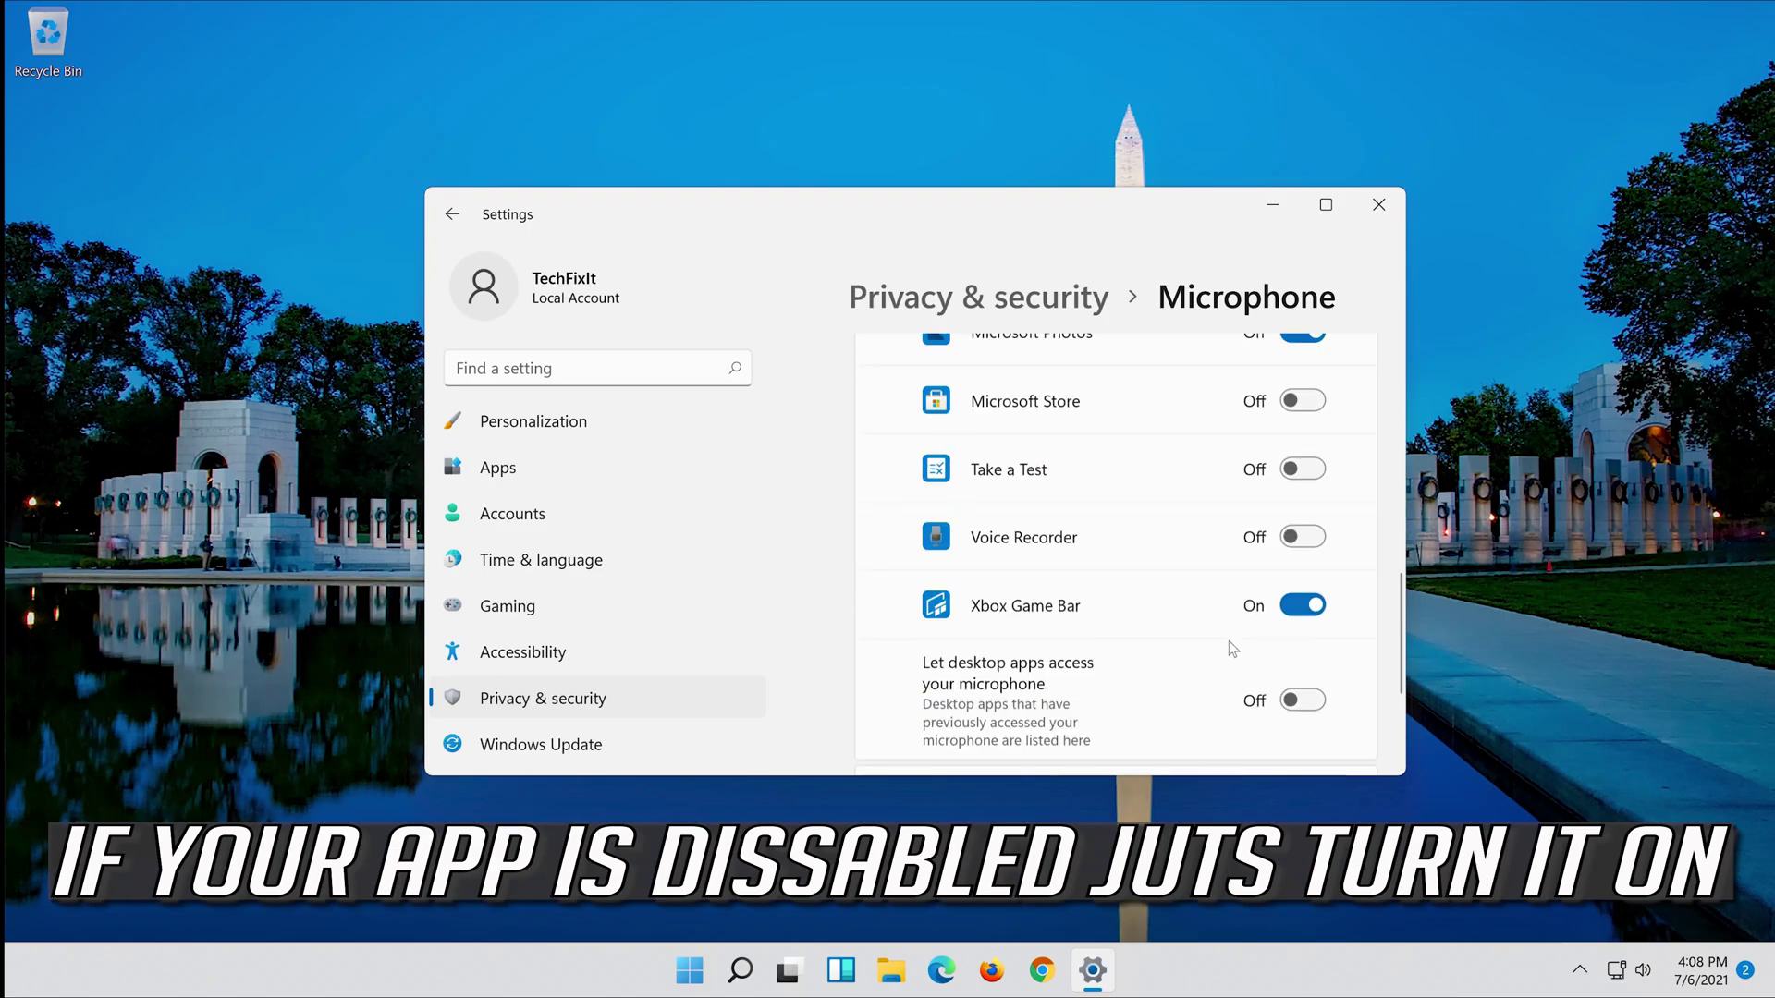
pyautogui.scroll(-1, 1231, 648)
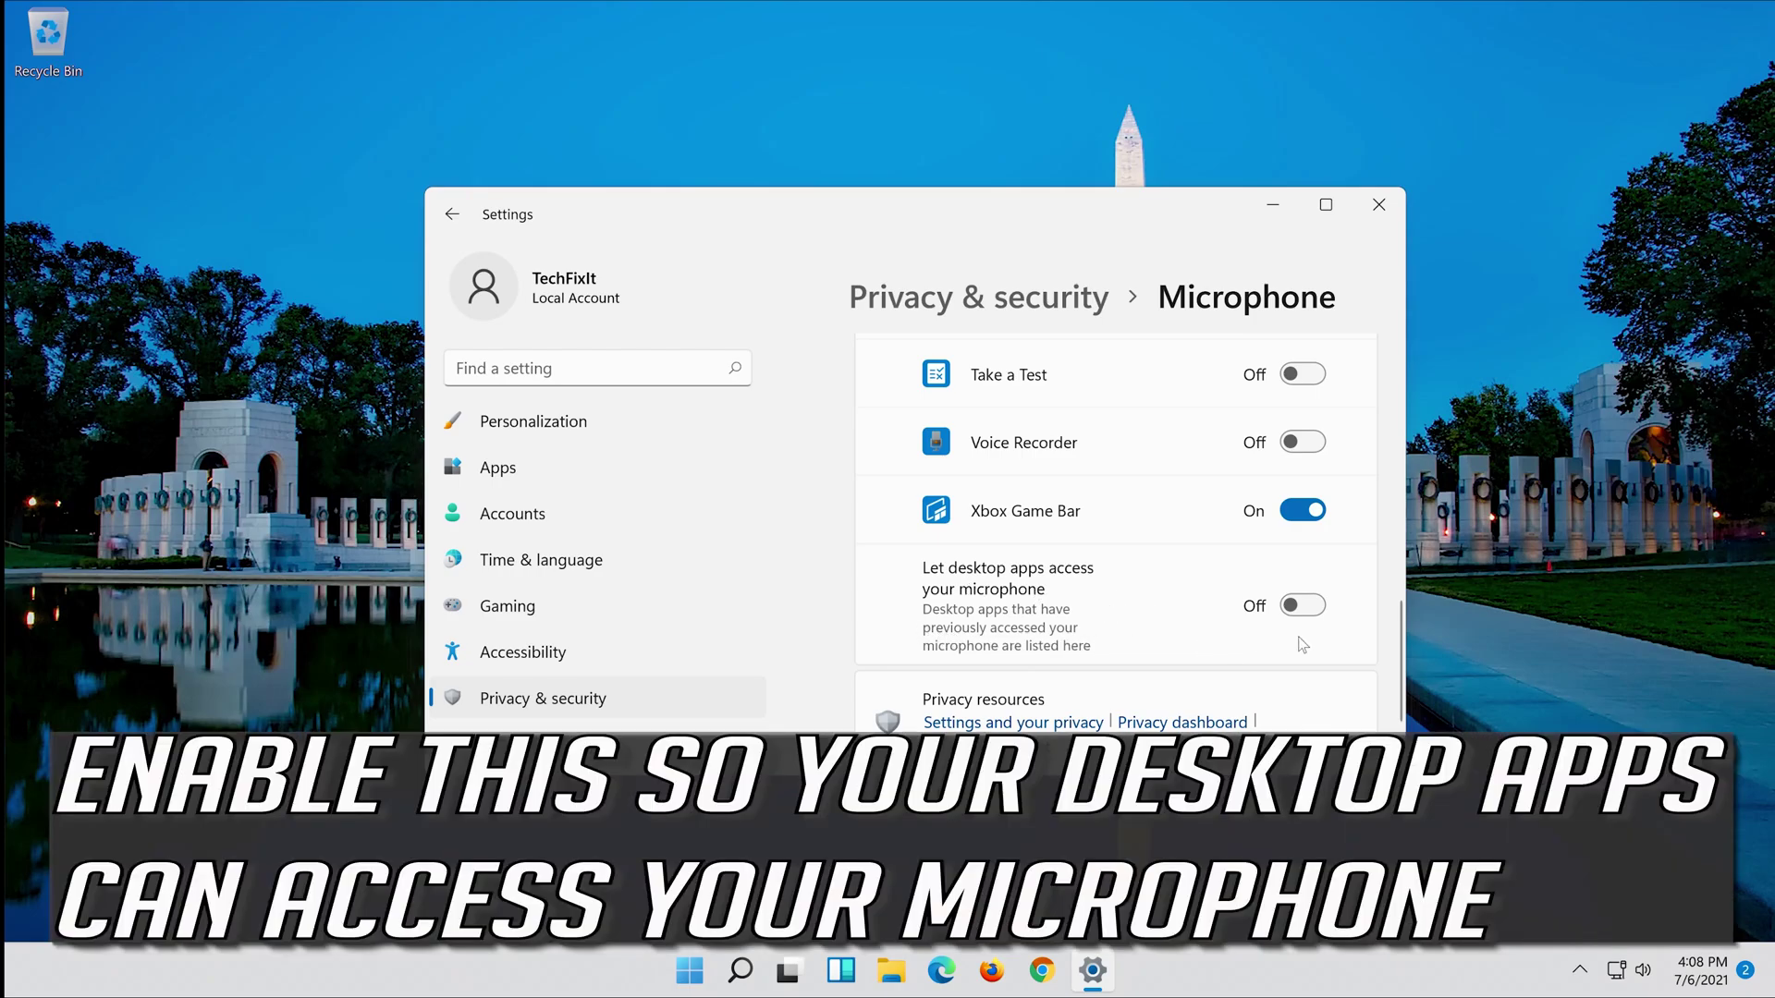
# Step: Turn on 'Let desktop apps access your microphone' and close the Settings window
pyautogui.click(1303, 608)
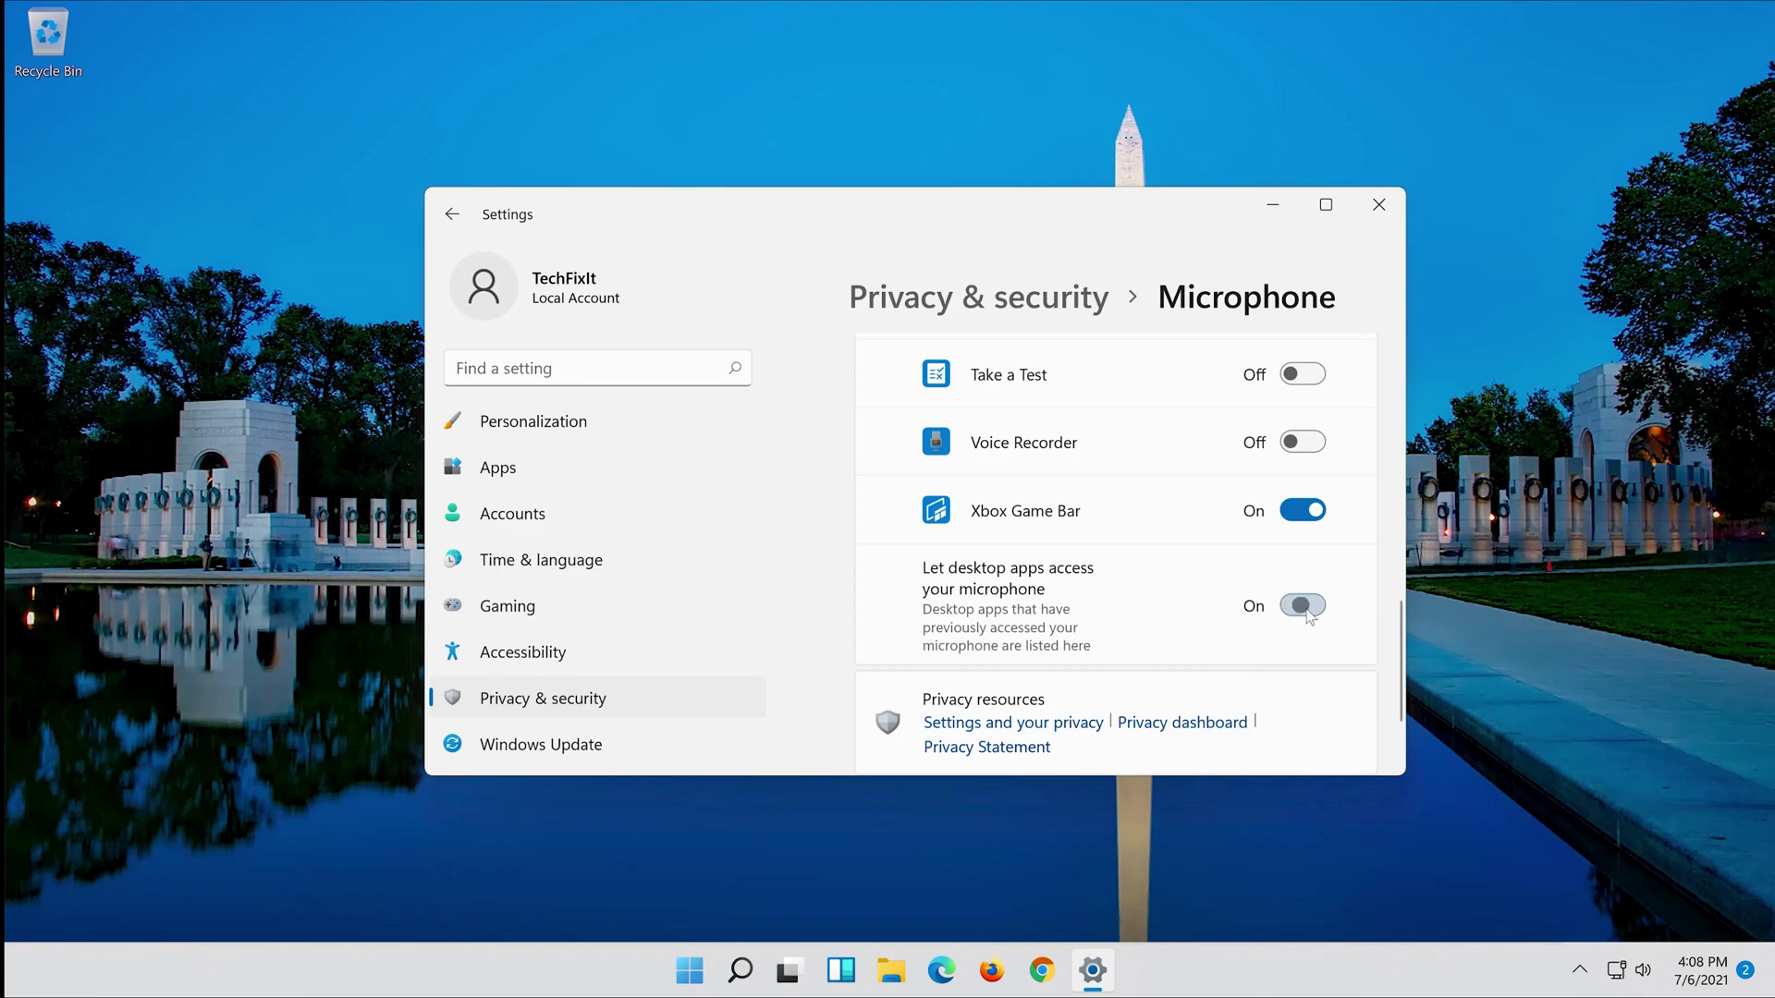
pyautogui.click(1391, 202)
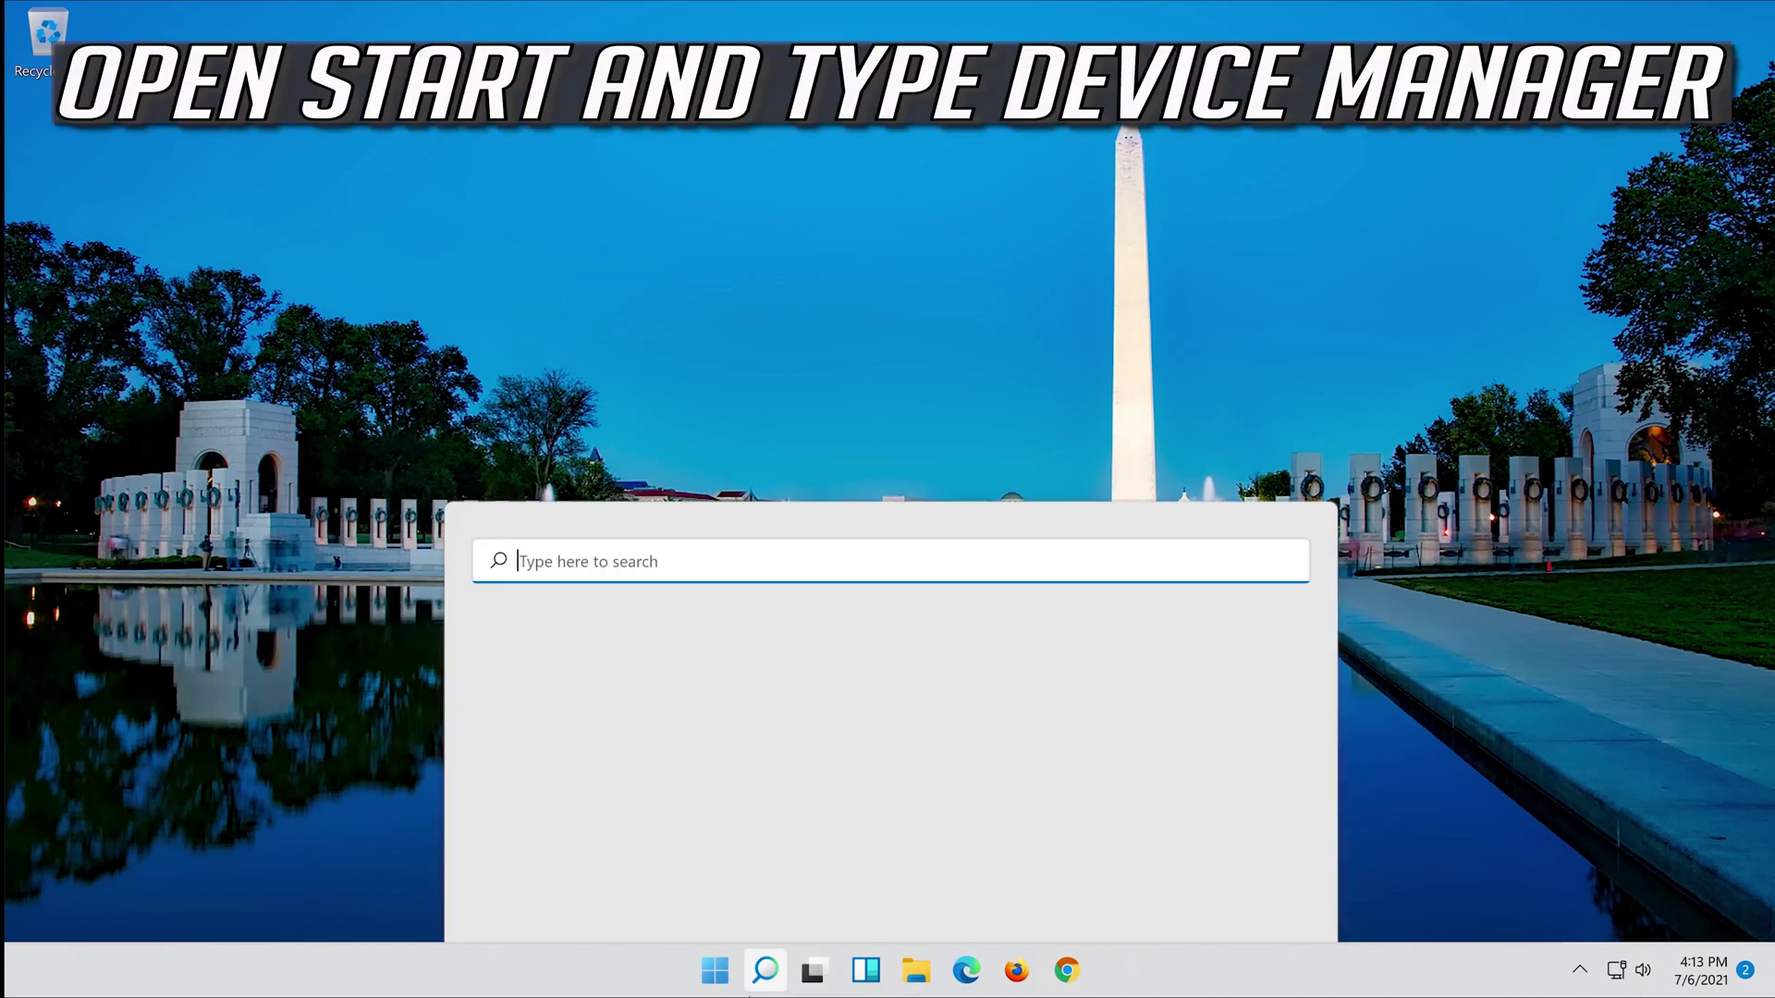
pyautogui.write('de')
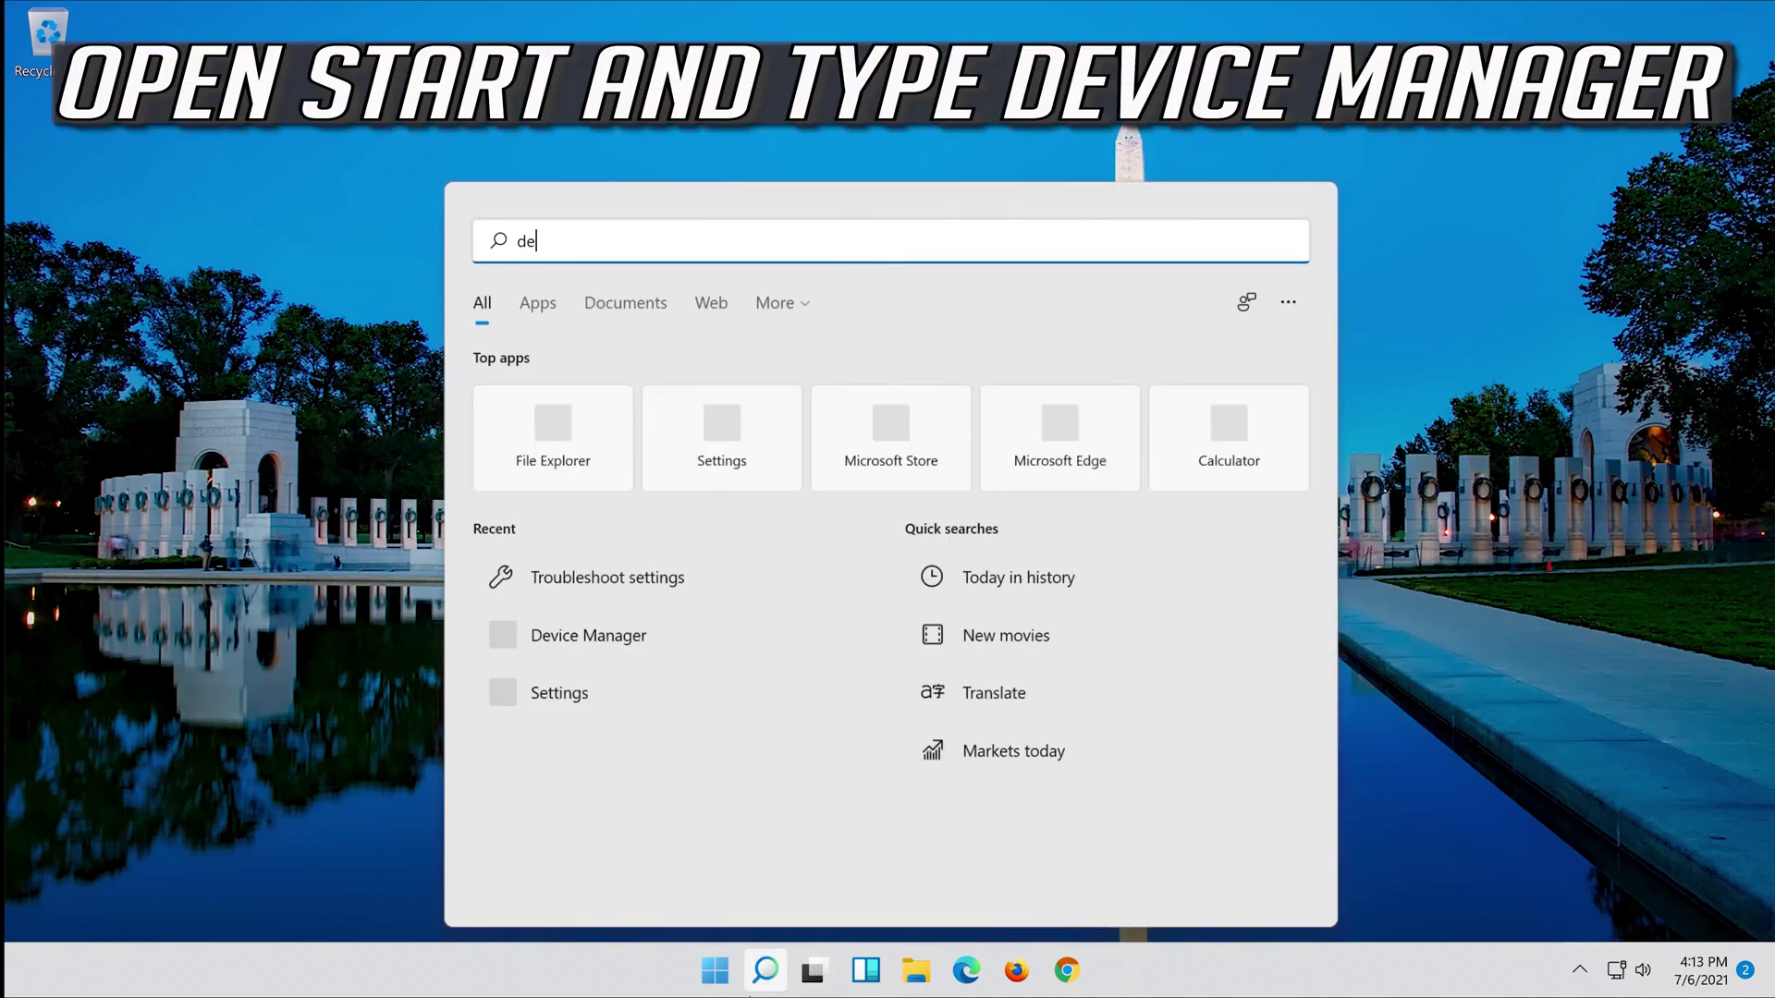
pyautogui.write('vice mana')
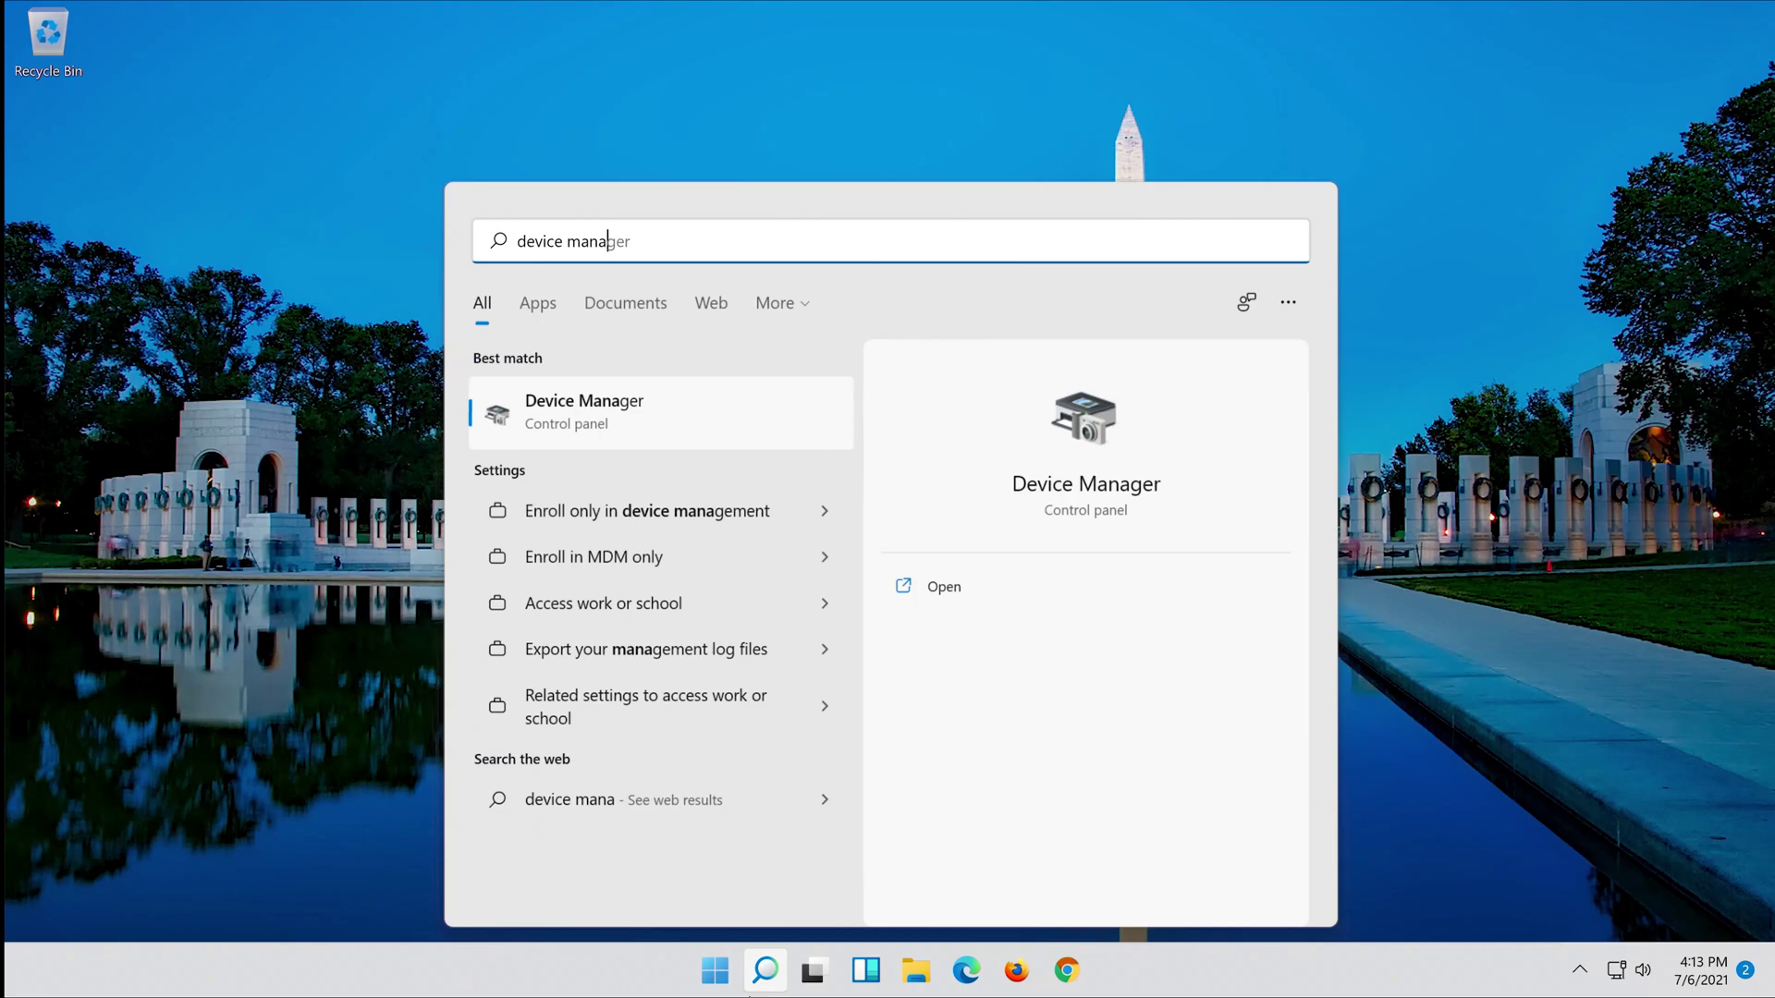
pyautogui.write('ger')
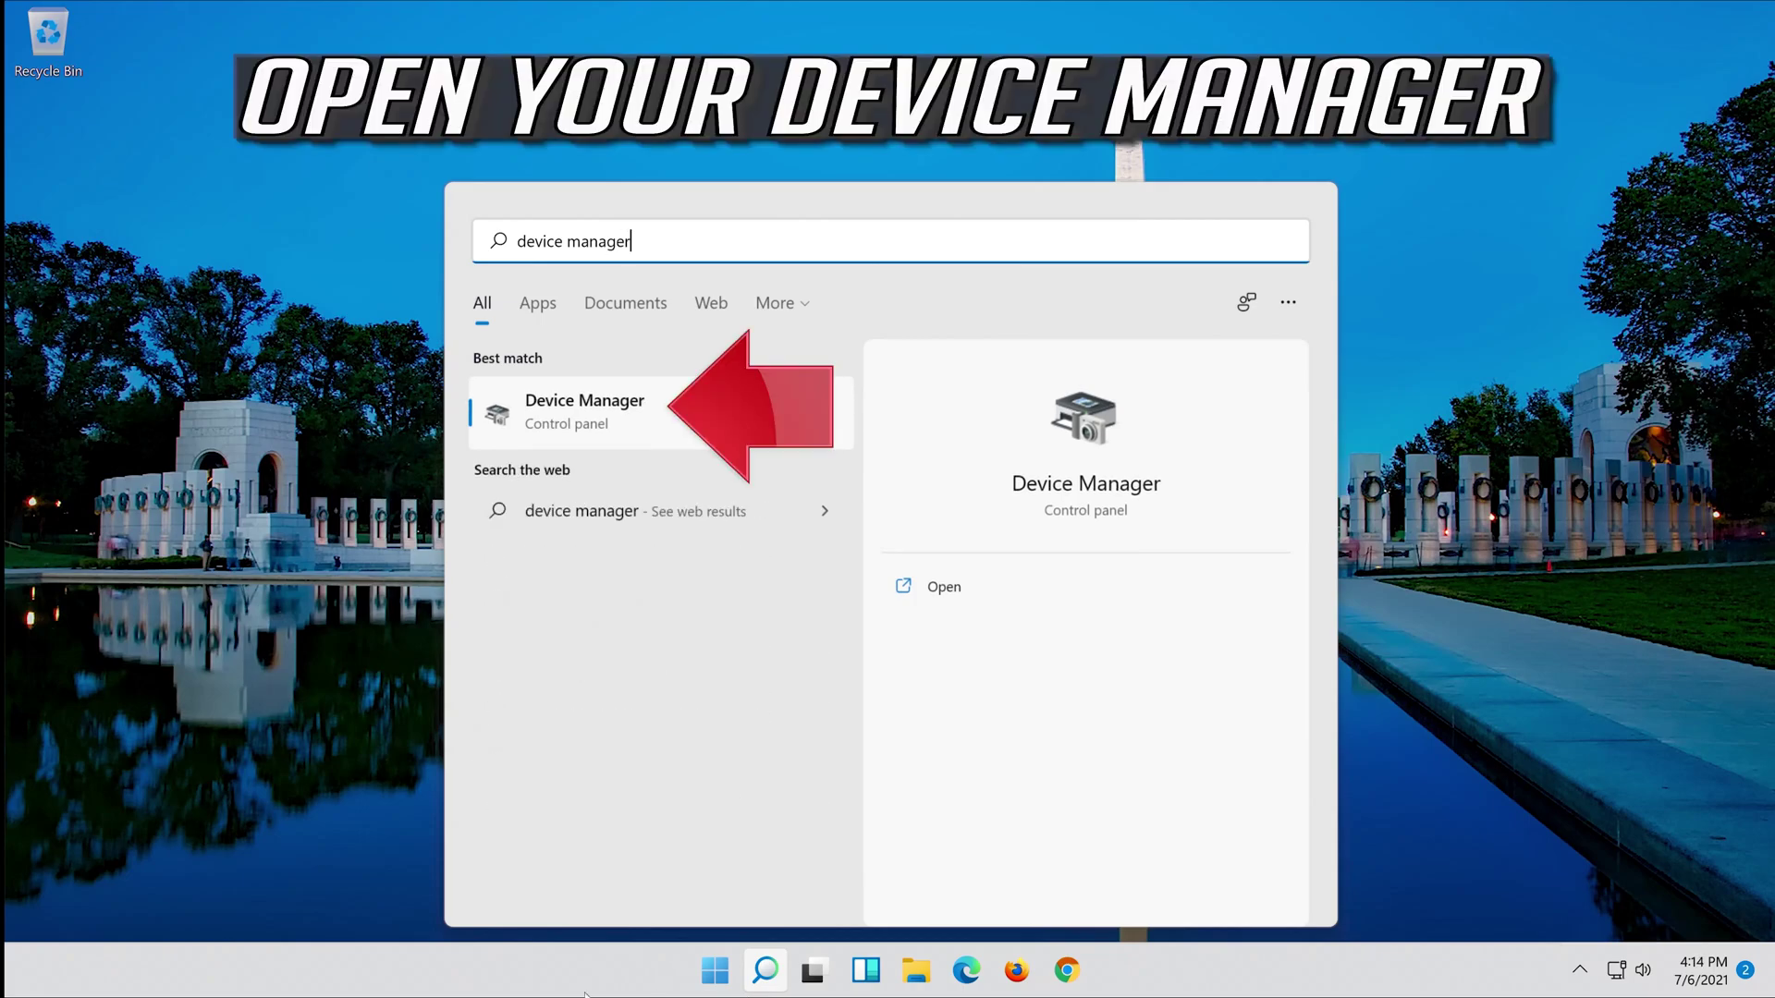
# Step: Launch Device Manager from the 'device manager' search results
pyautogui.click(690, 413)
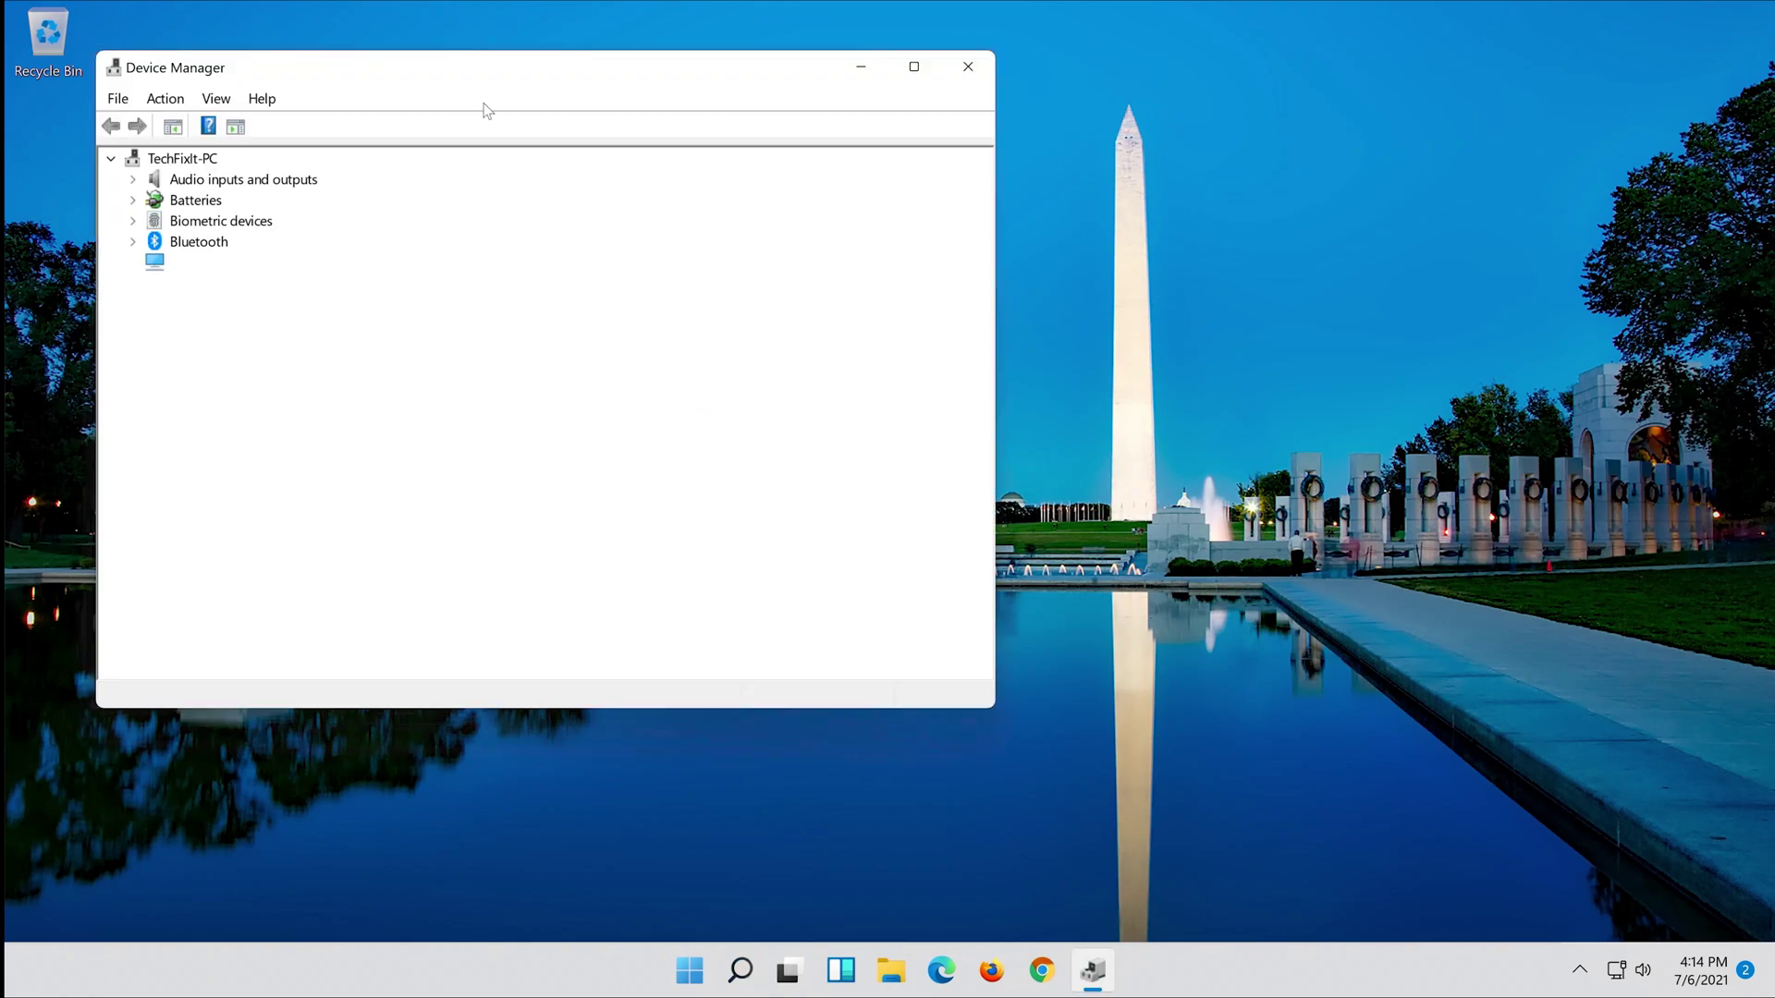
# Step: Expand Audio inputs and outputs and open the Microphone (High Definition Audio Device) context menu
pyautogui.moveTo(484, 71); pyautogui.dragTo(926, 161)
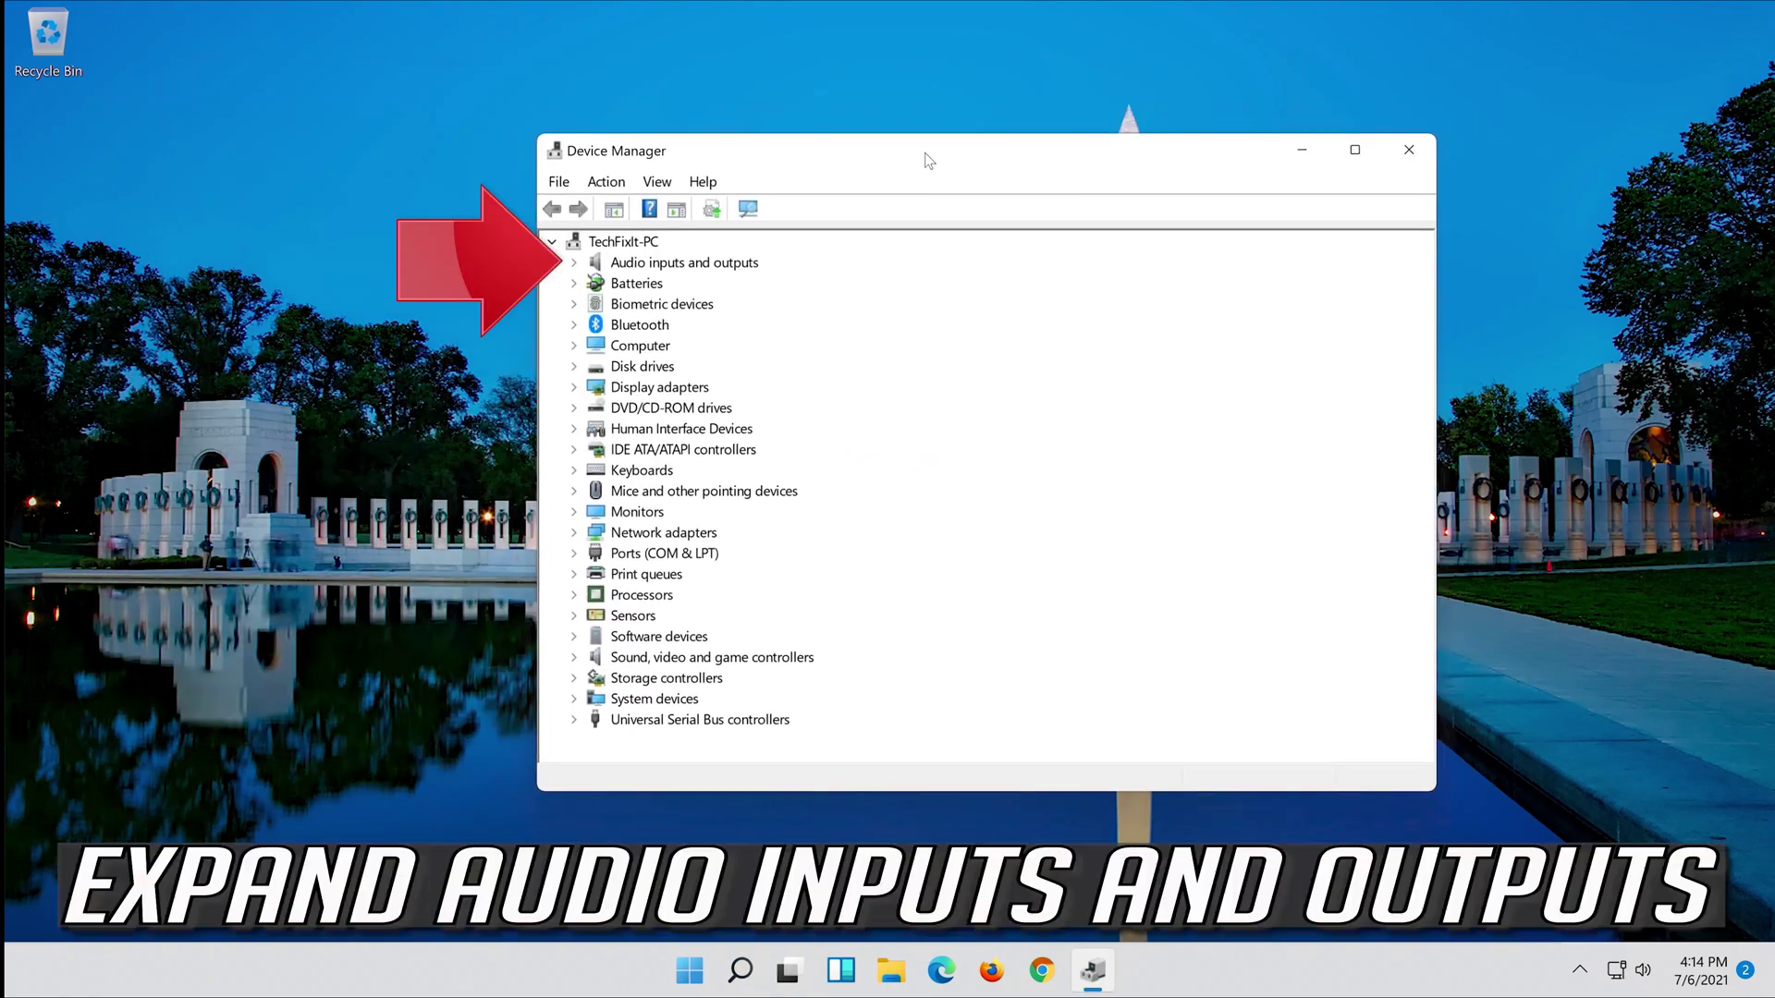
pyautogui.click(575, 261)
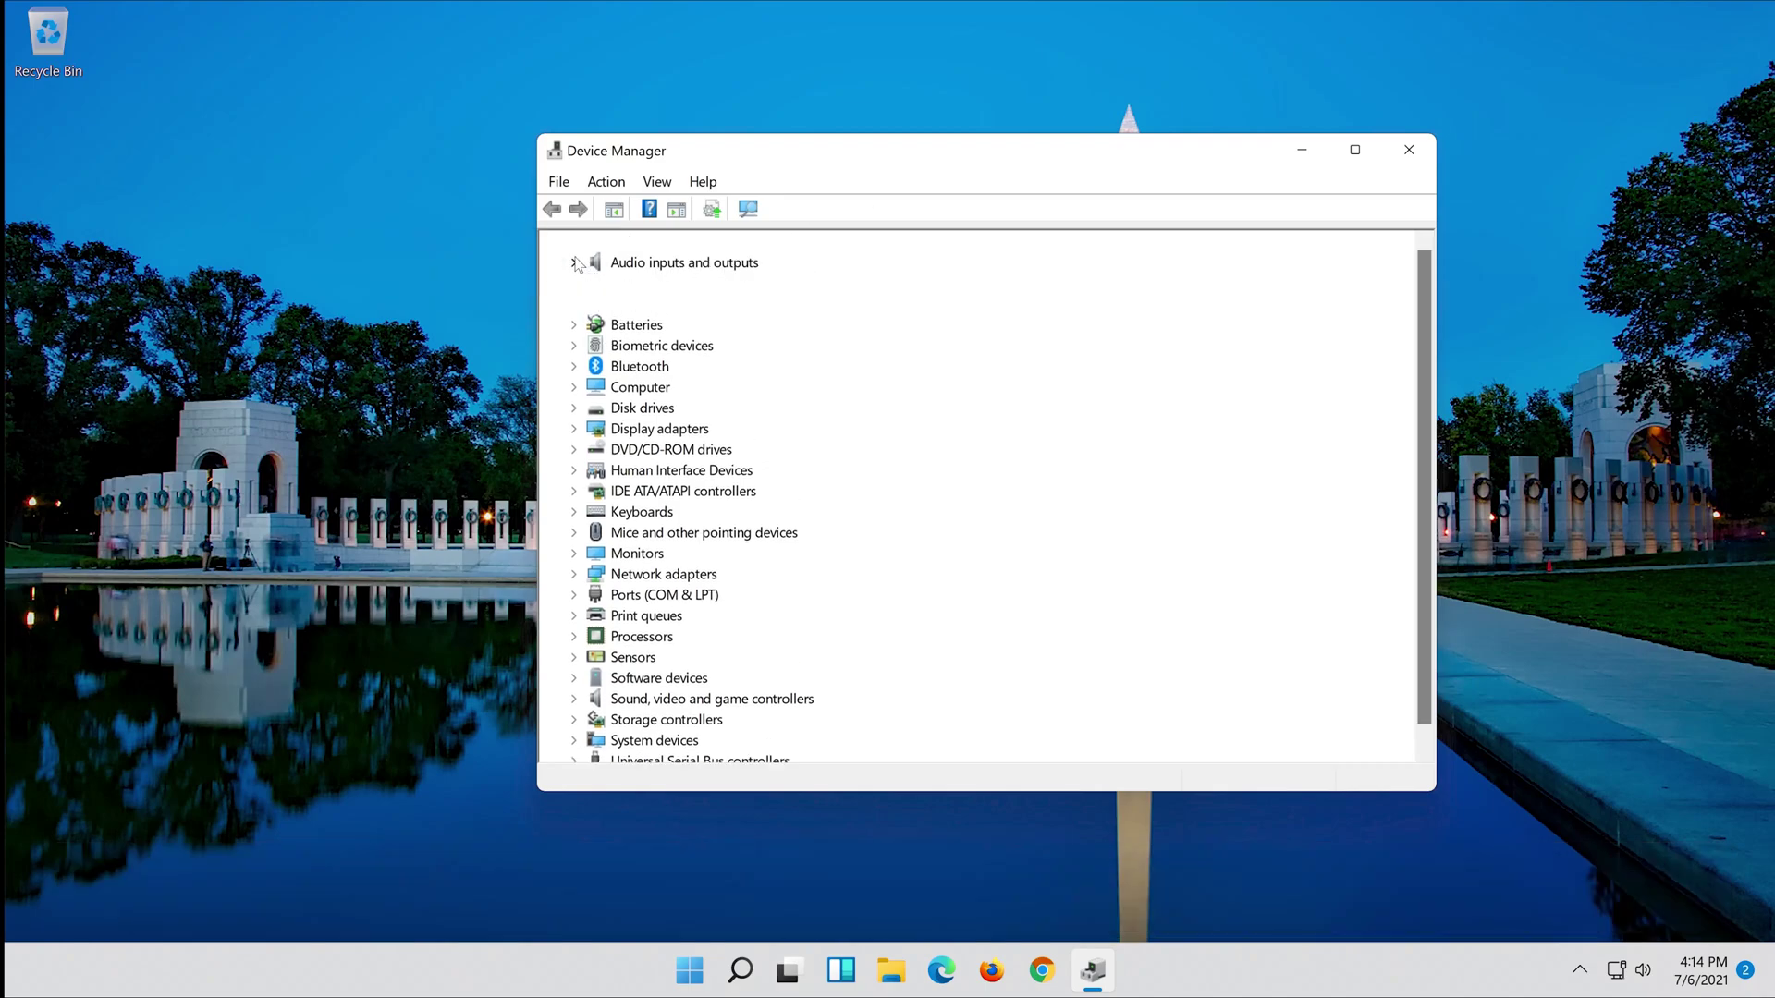
pyautogui.click(677, 290)
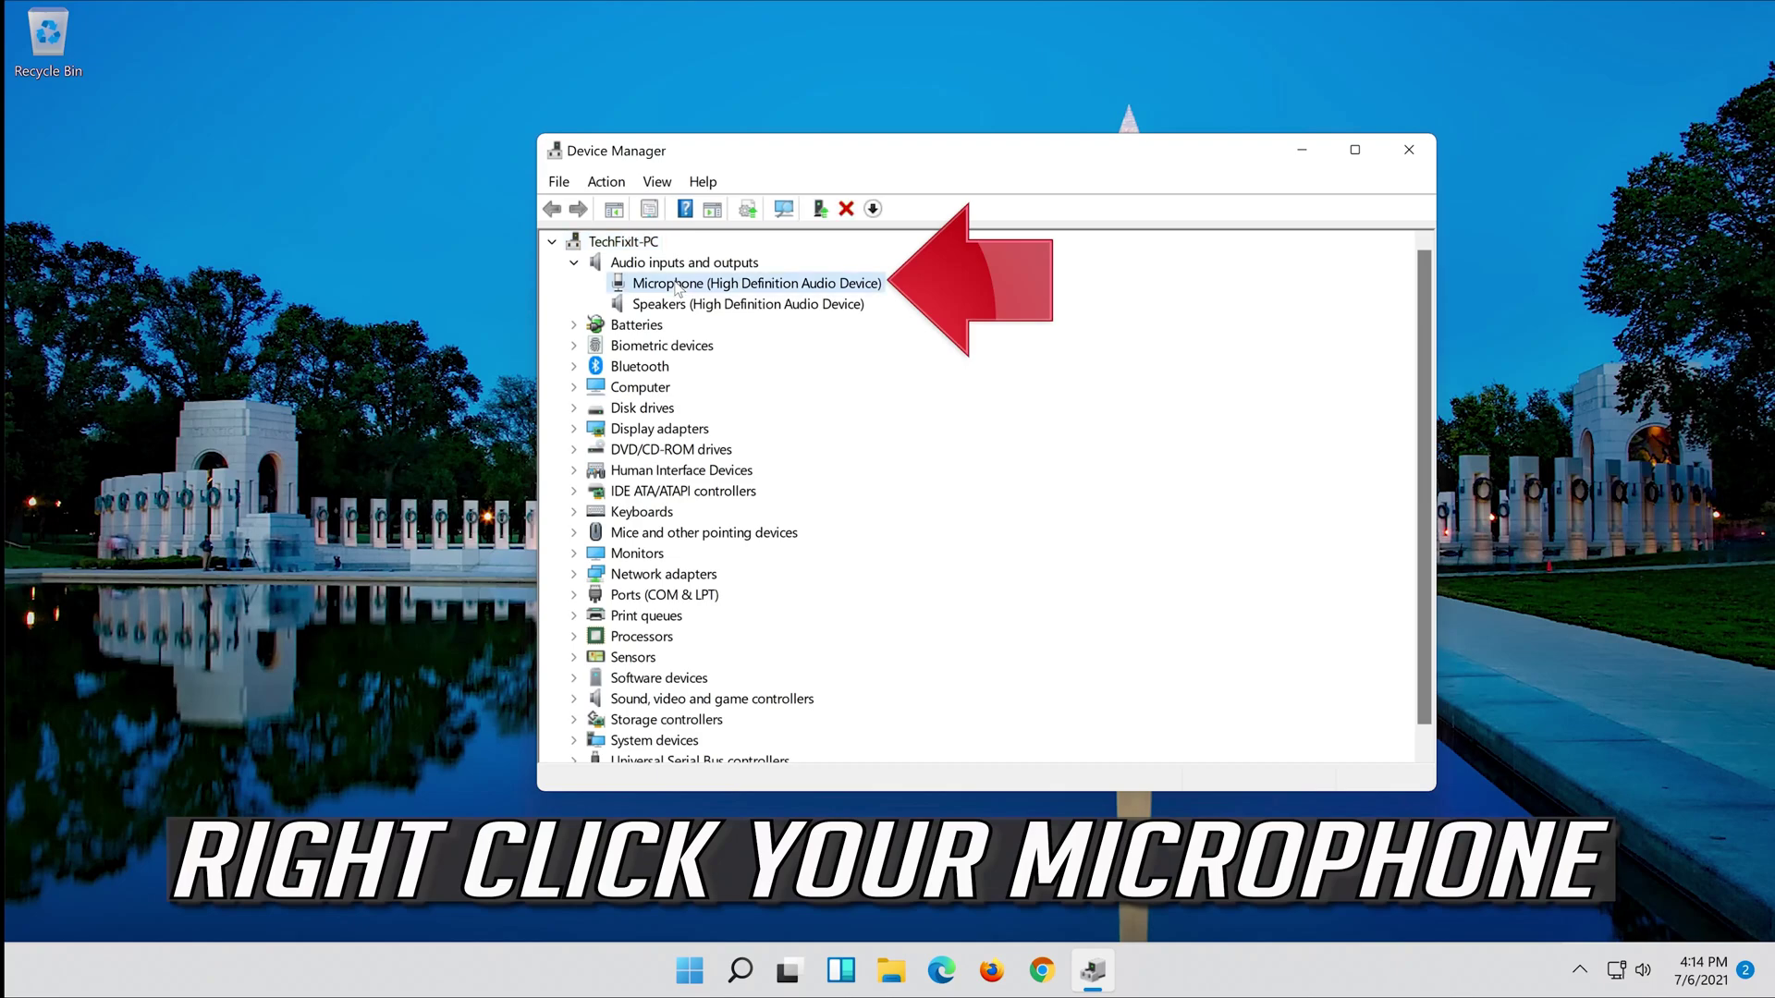
pyautogui.rightClick(753, 286)
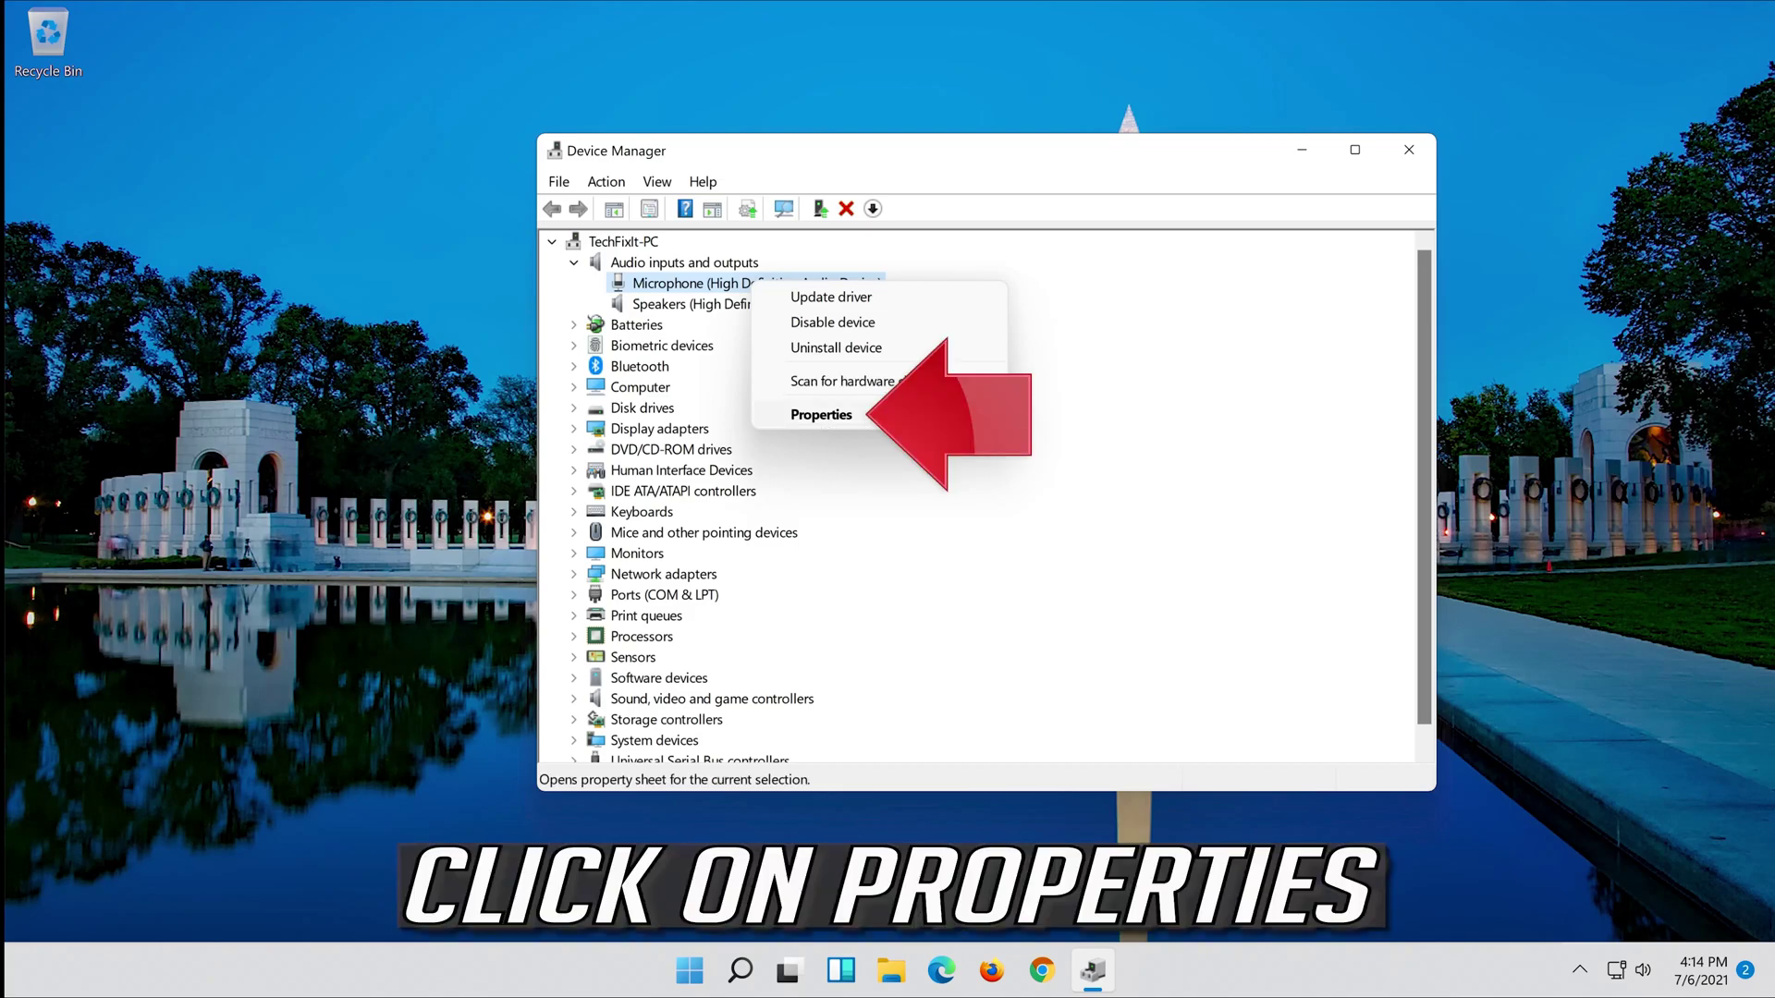
# Step: From the microphone's Properties Driver tab, uninstall the device and confirm, leaving only Speakers
pyautogui.click(900, 413)
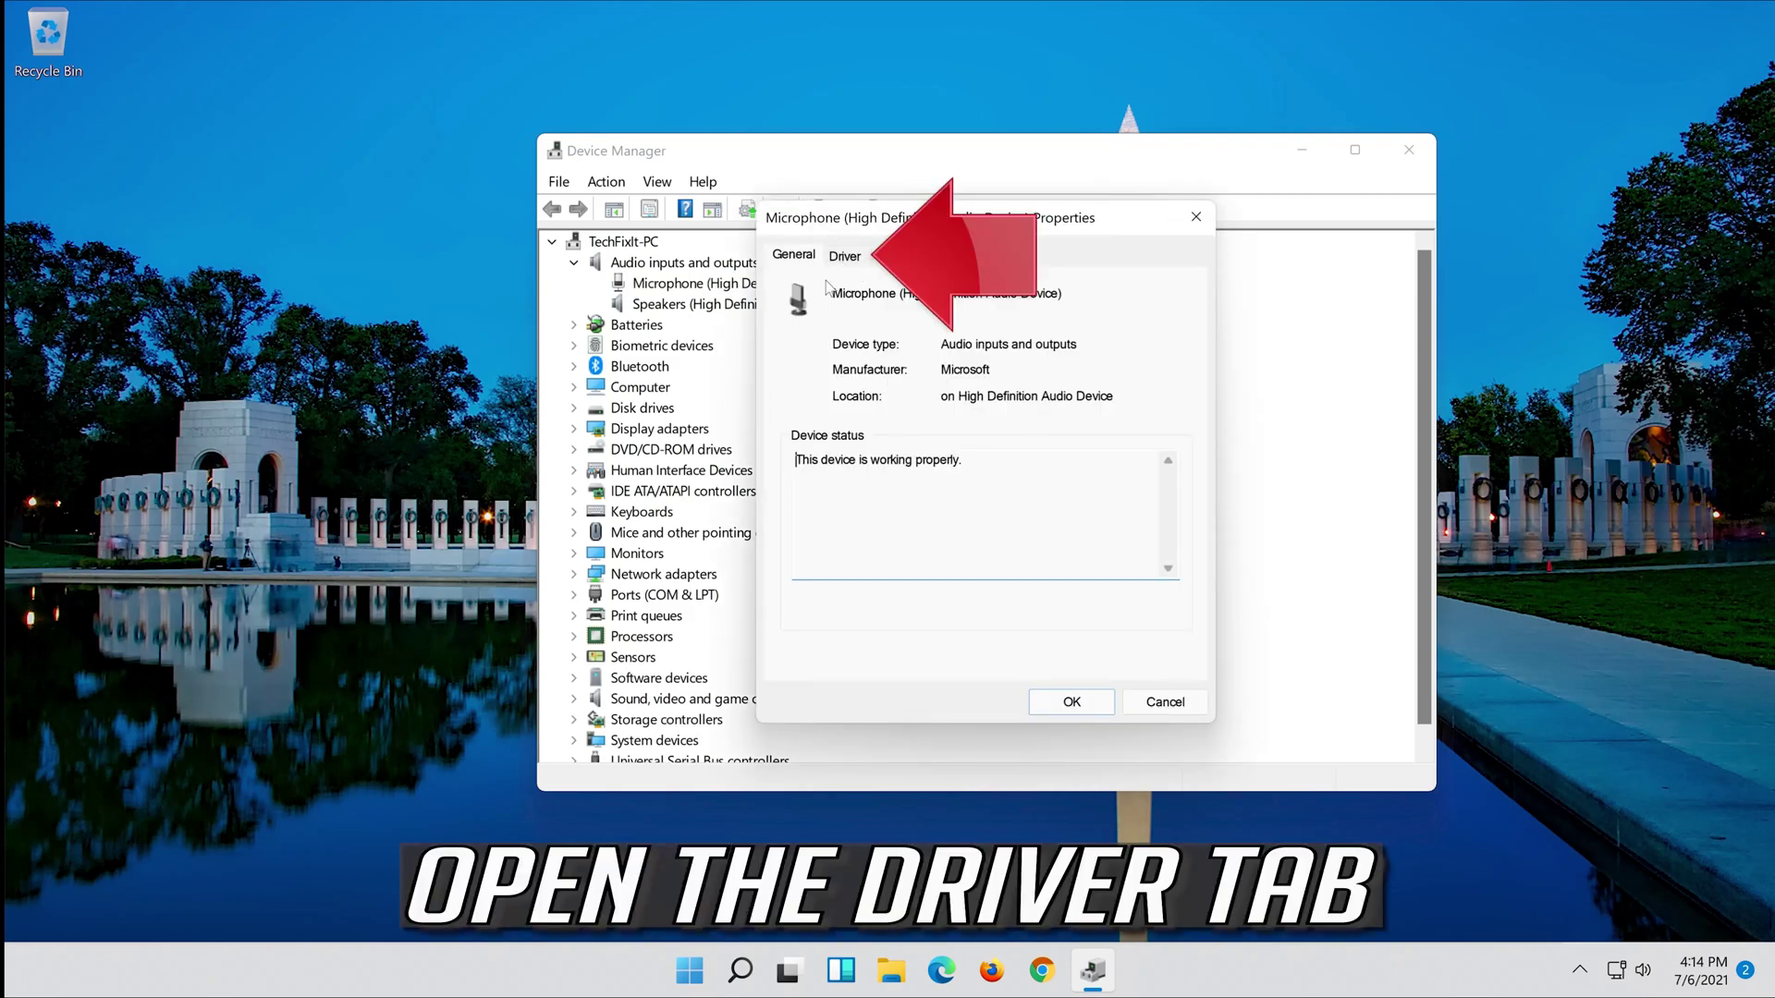
pyautogui.click(849, 258)
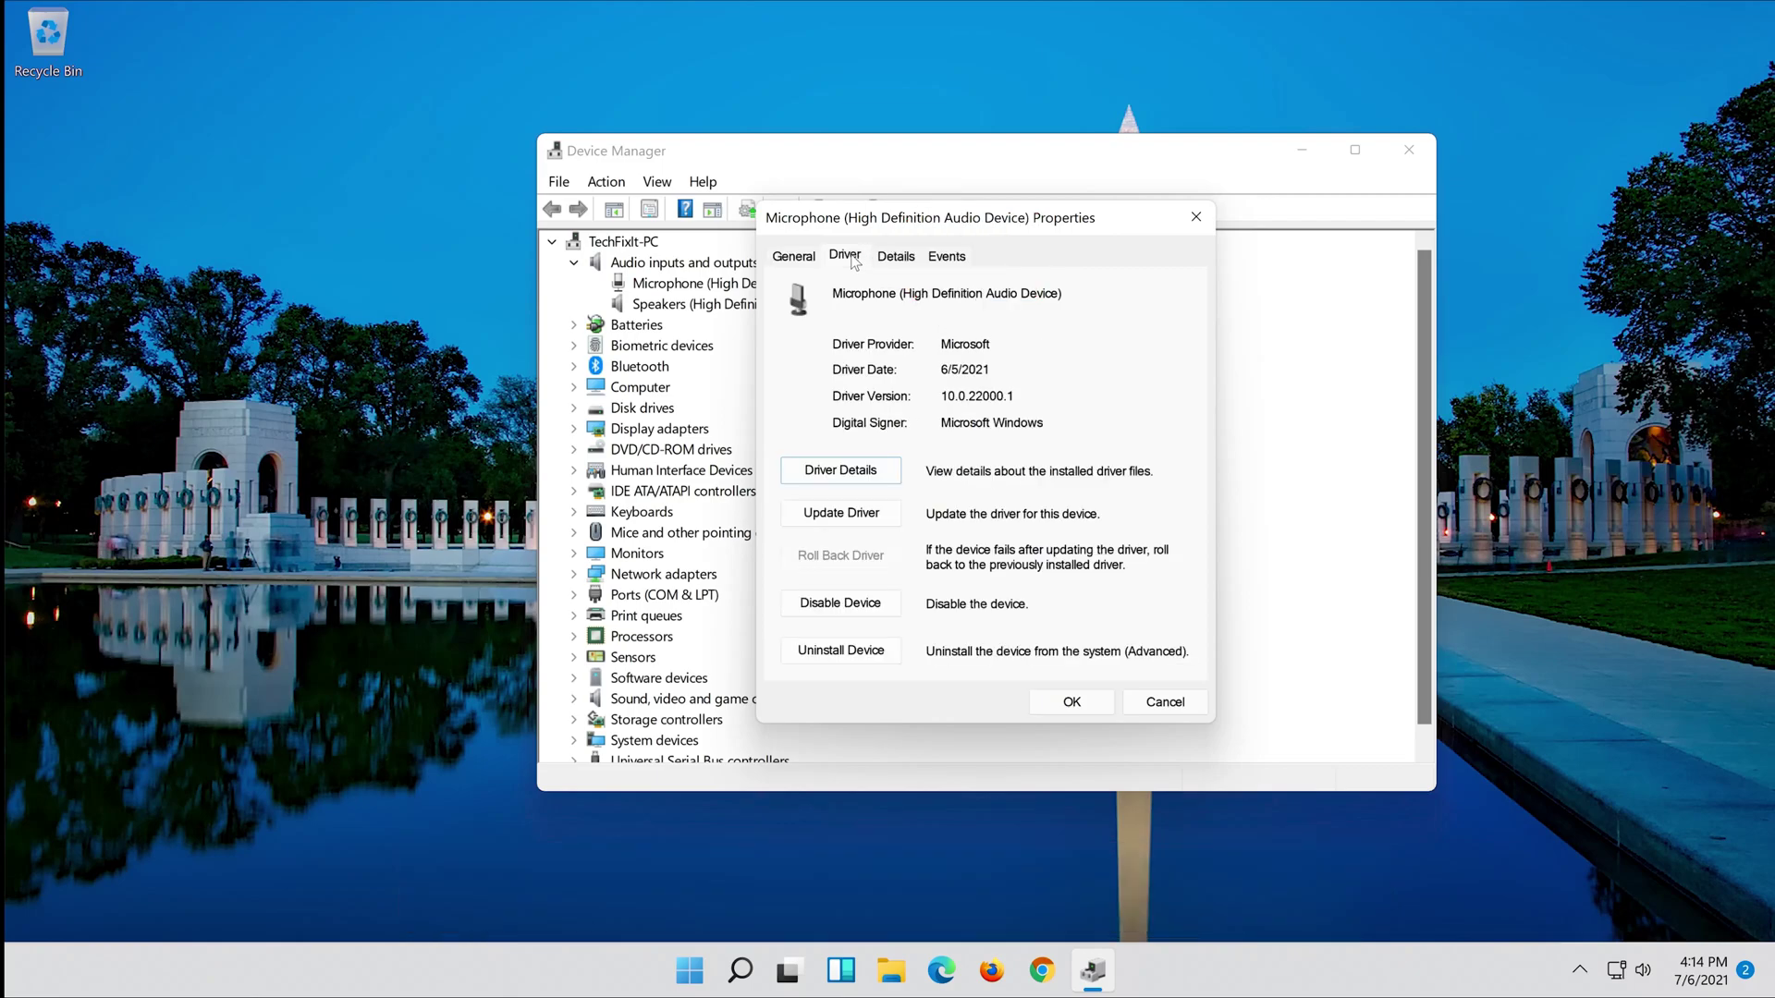
pyautogui.click(877, 652)
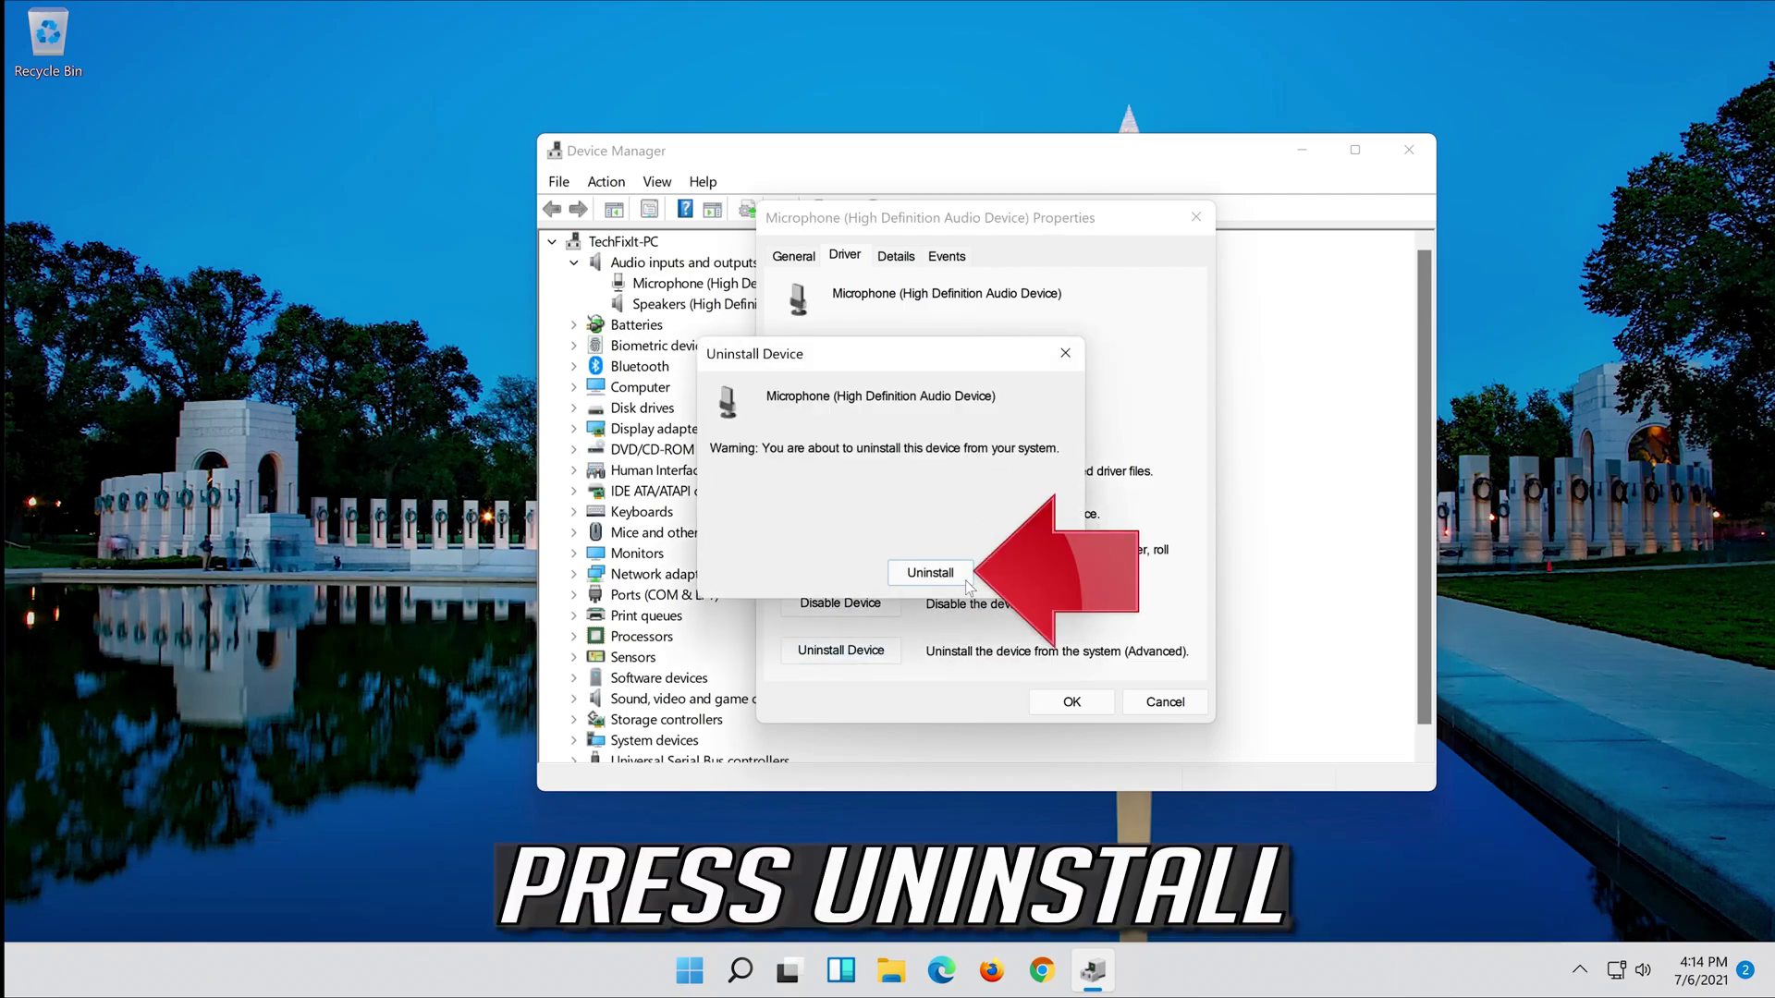
pyautogui.click(929, 576)
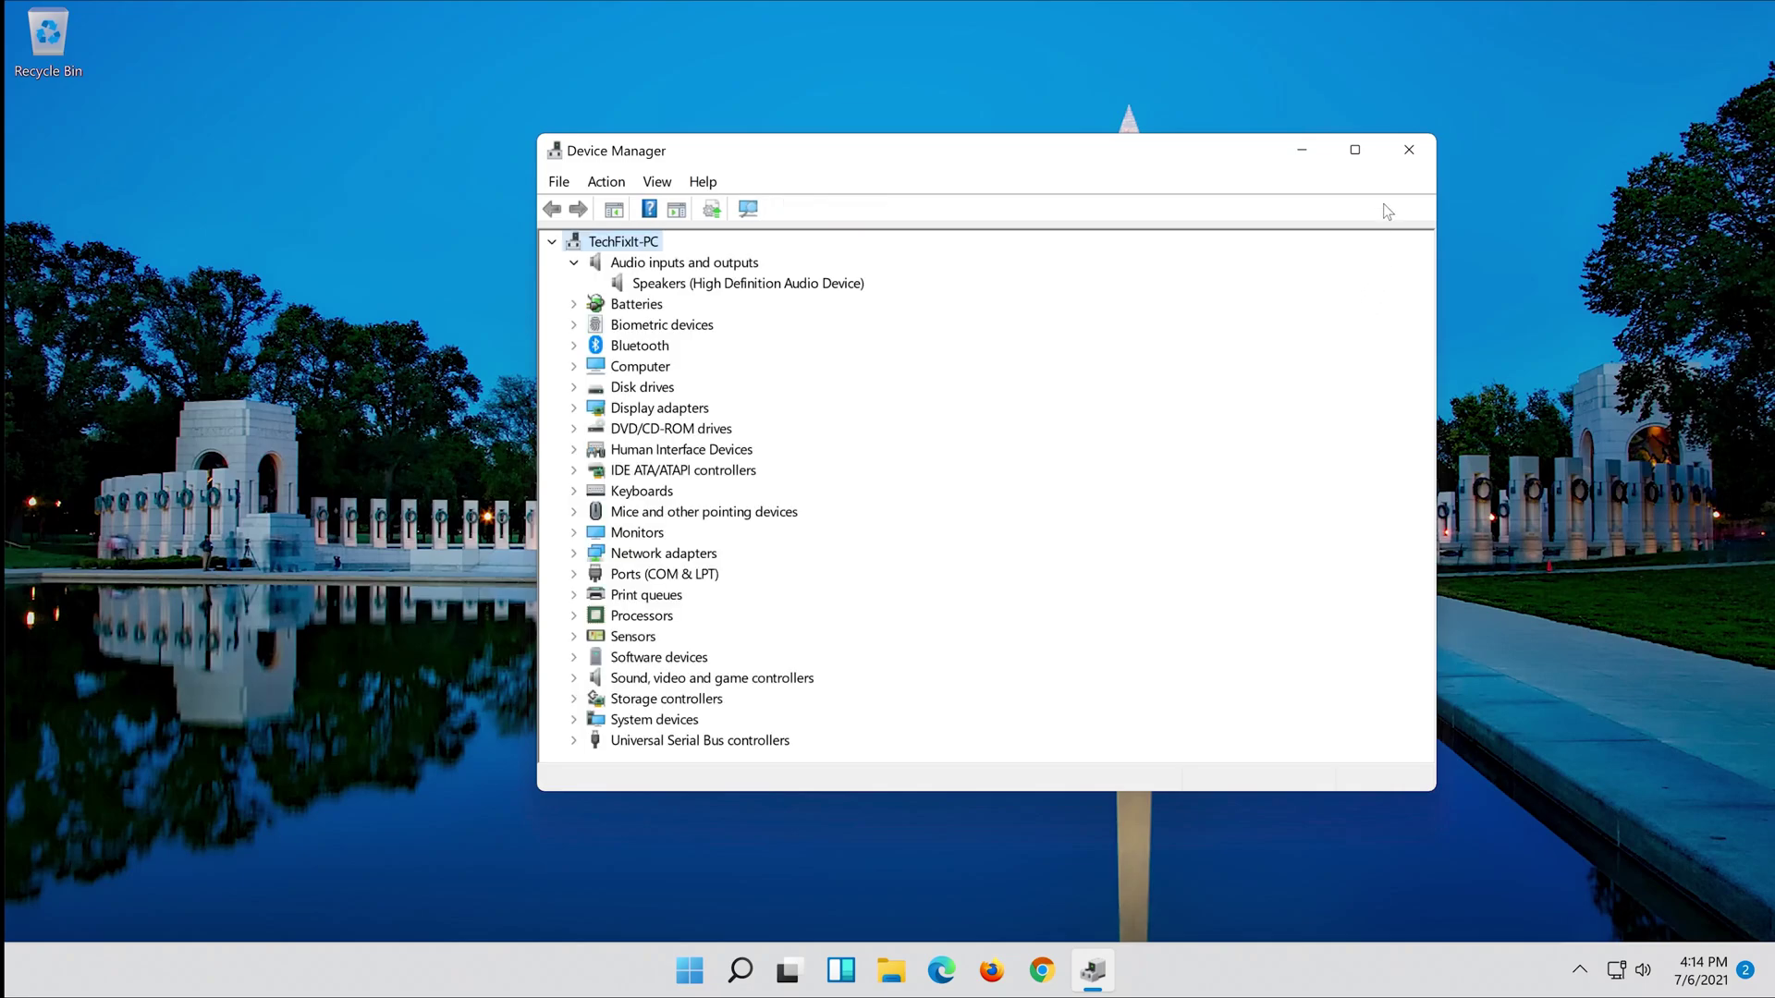
# Step: Close Device Manager and open the Start menu's power options: Sleep, Shut down, Restart
pyautogui.click(1407, 151)
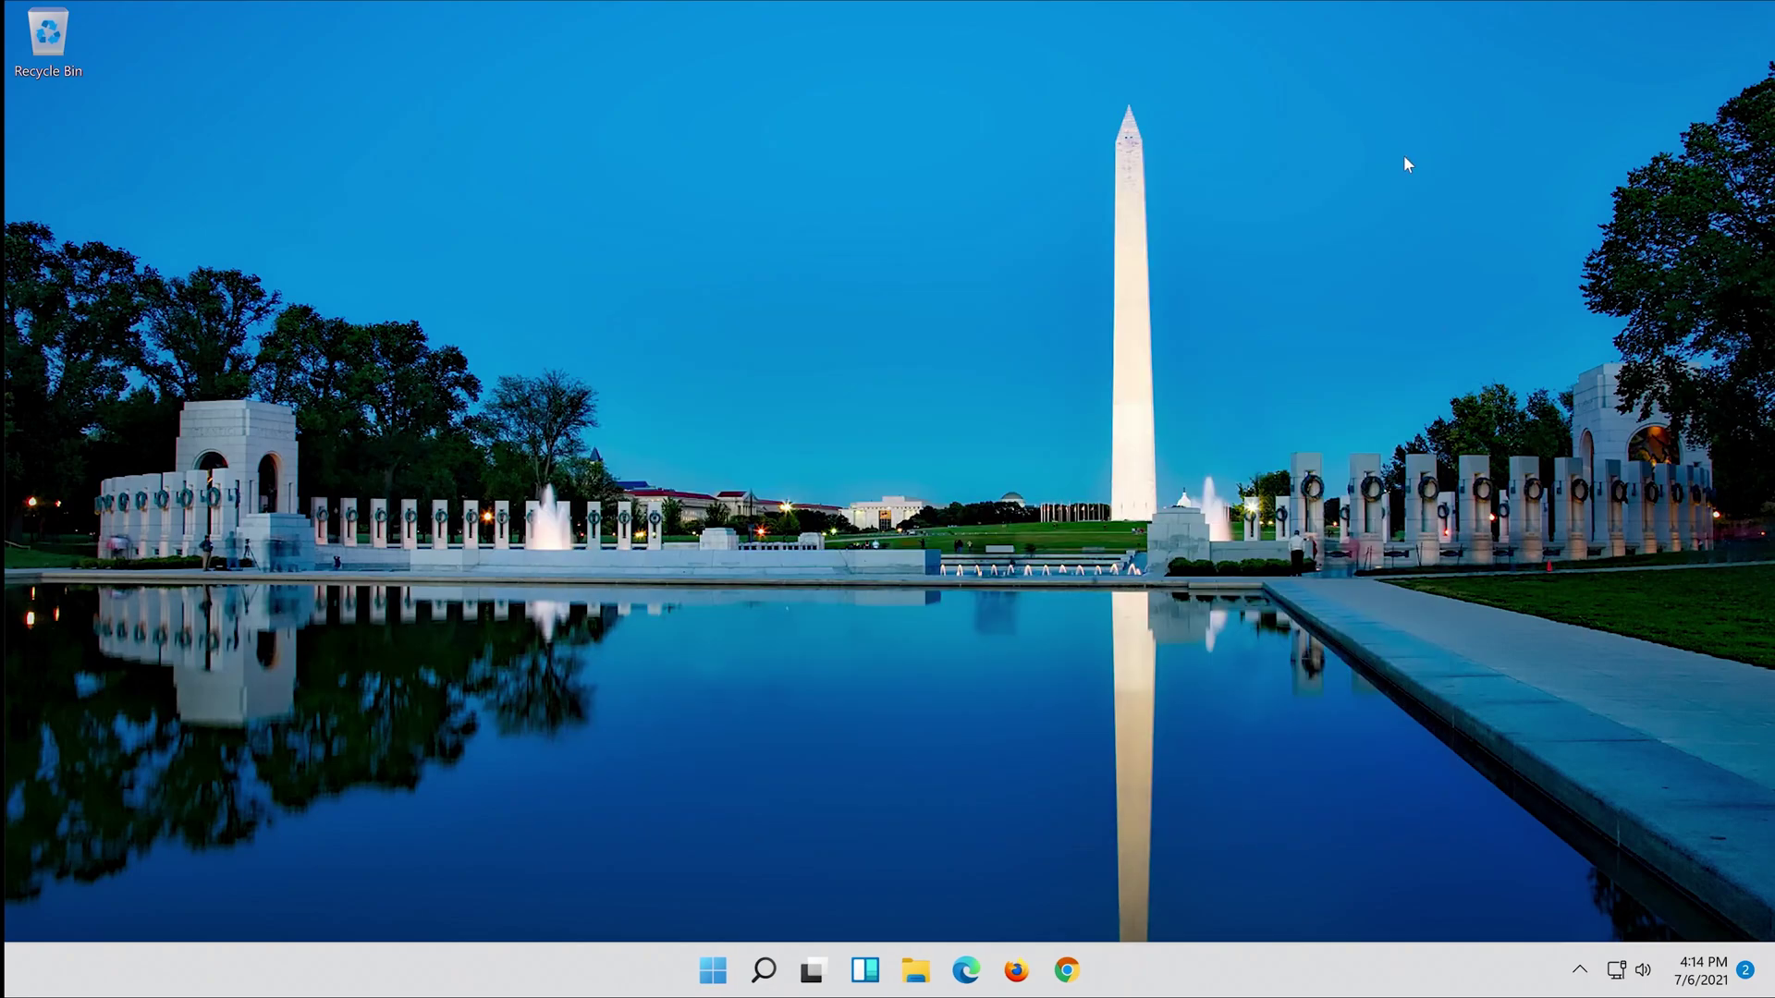
pyautogui.click(705, 989)
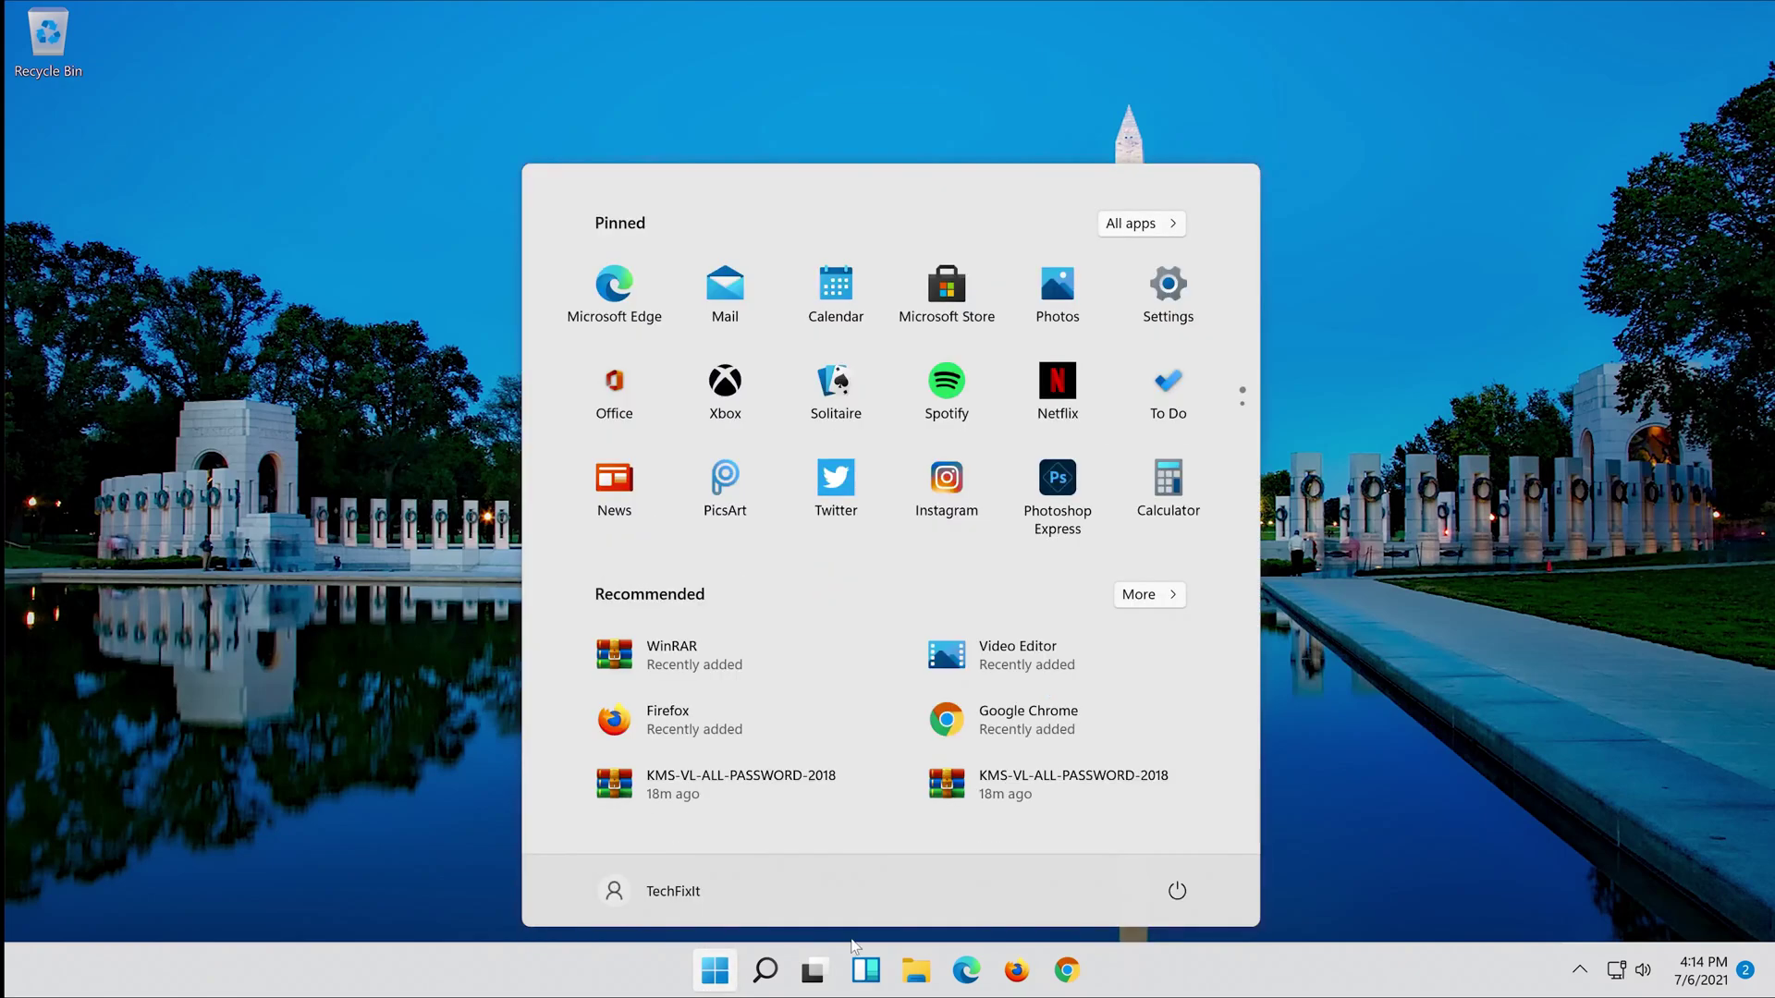
pyautogui.click(1173, 892)
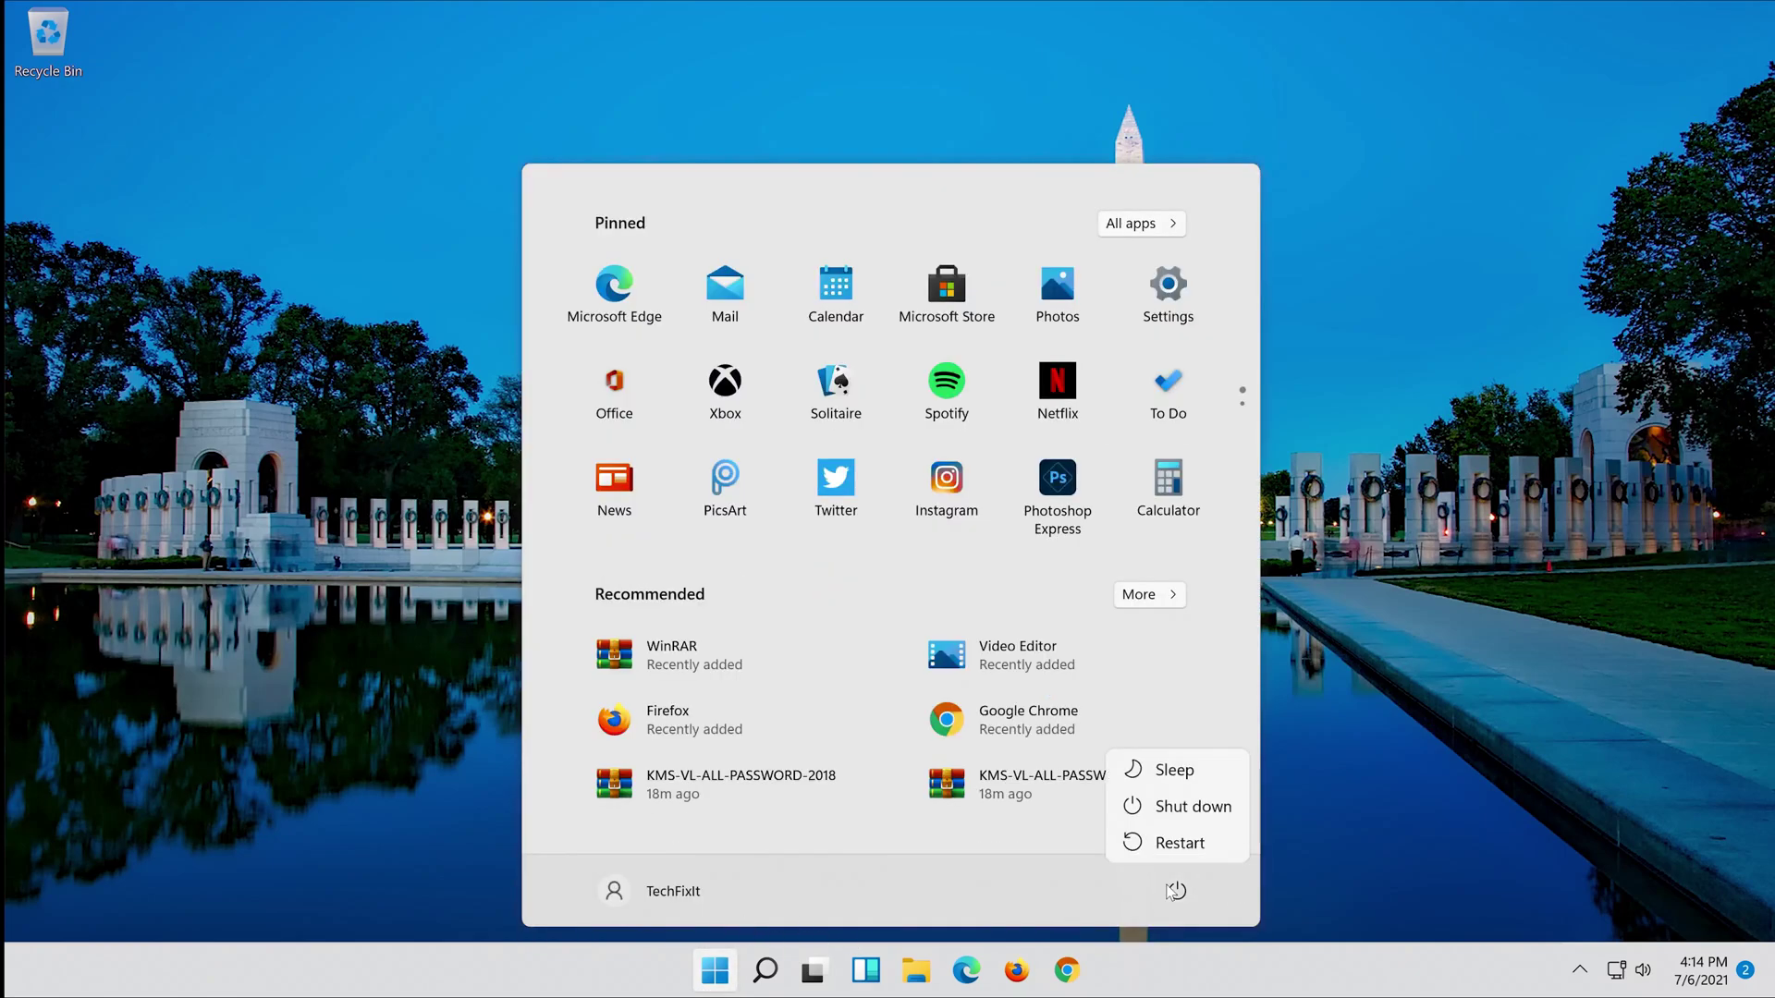